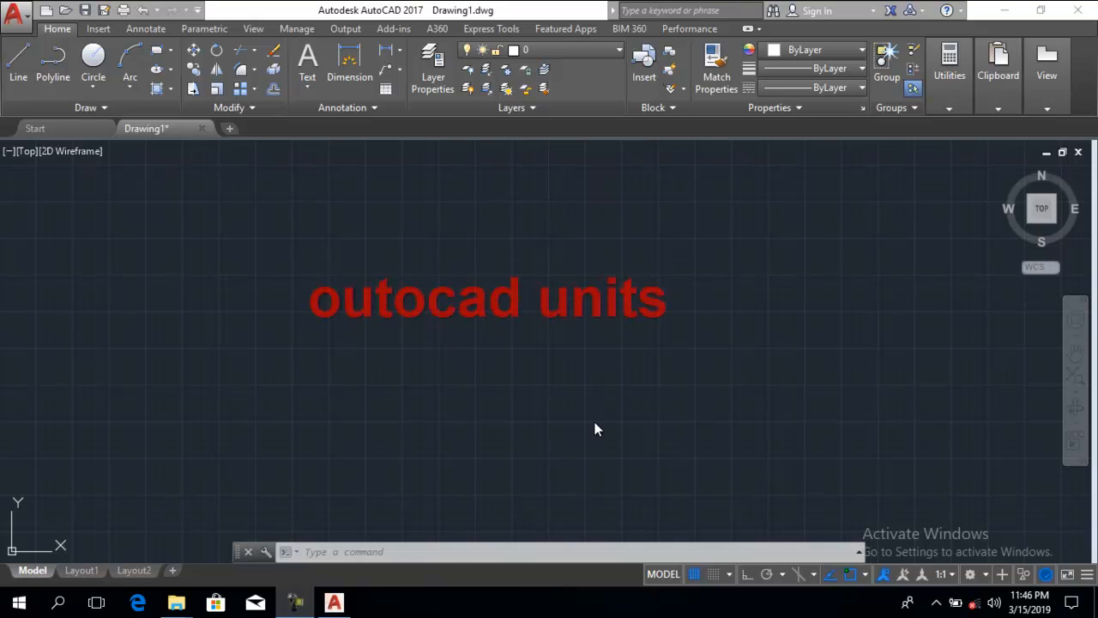
Open the drawing units settings with the UNITS command and set the insertion scale to Meters.
click(349, 552)
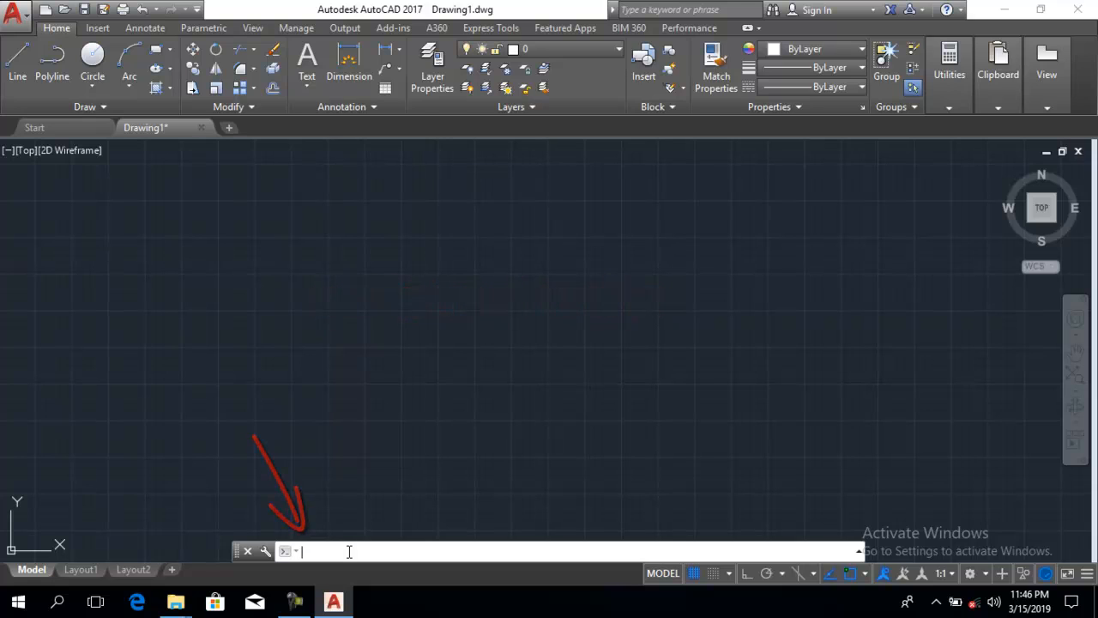
text(u)
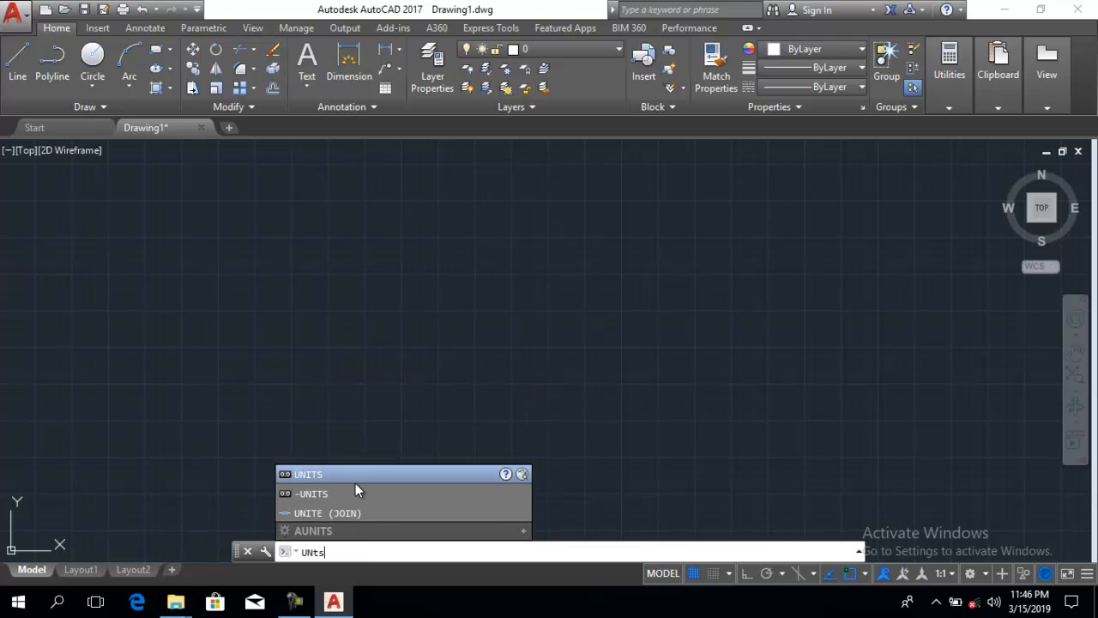
key(Return)
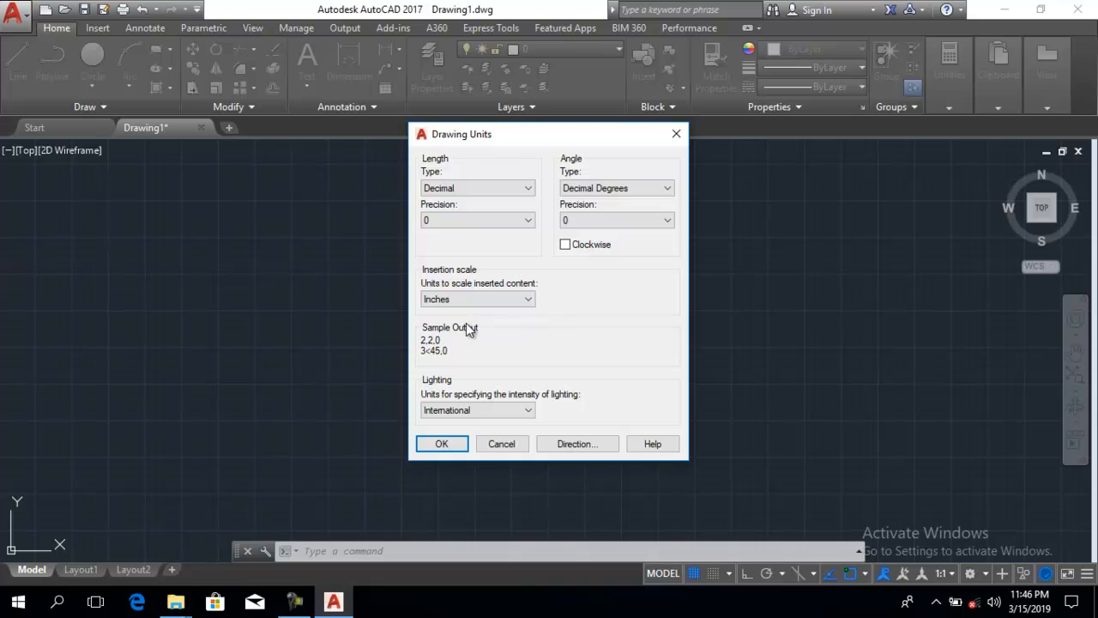
click(516, 298)
click(515, 298)
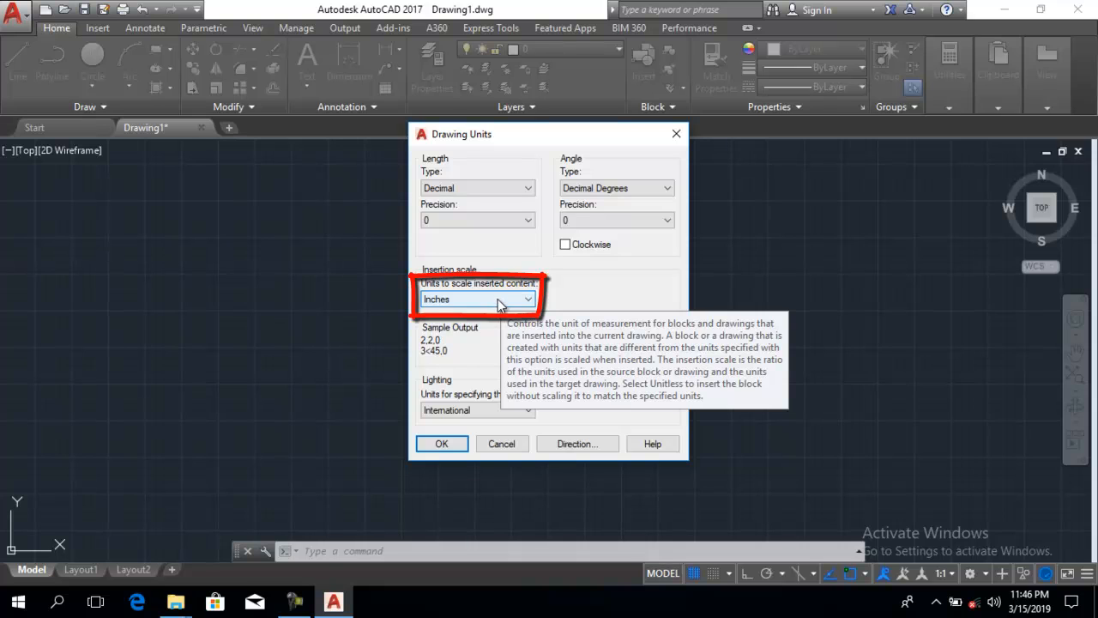
click(501, 302)
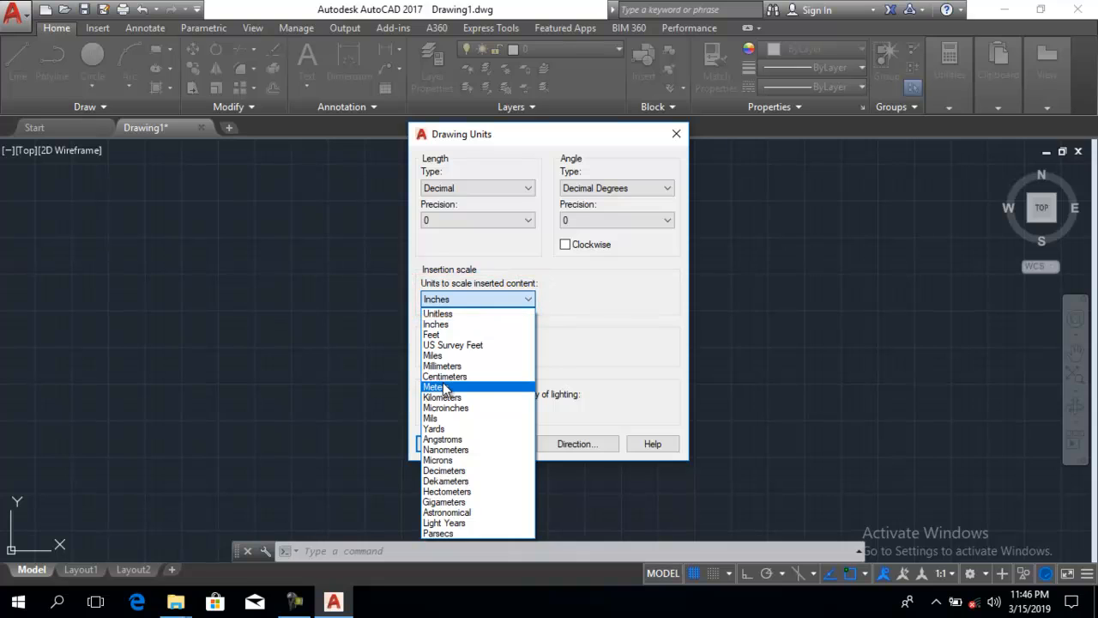
click(597, 280)
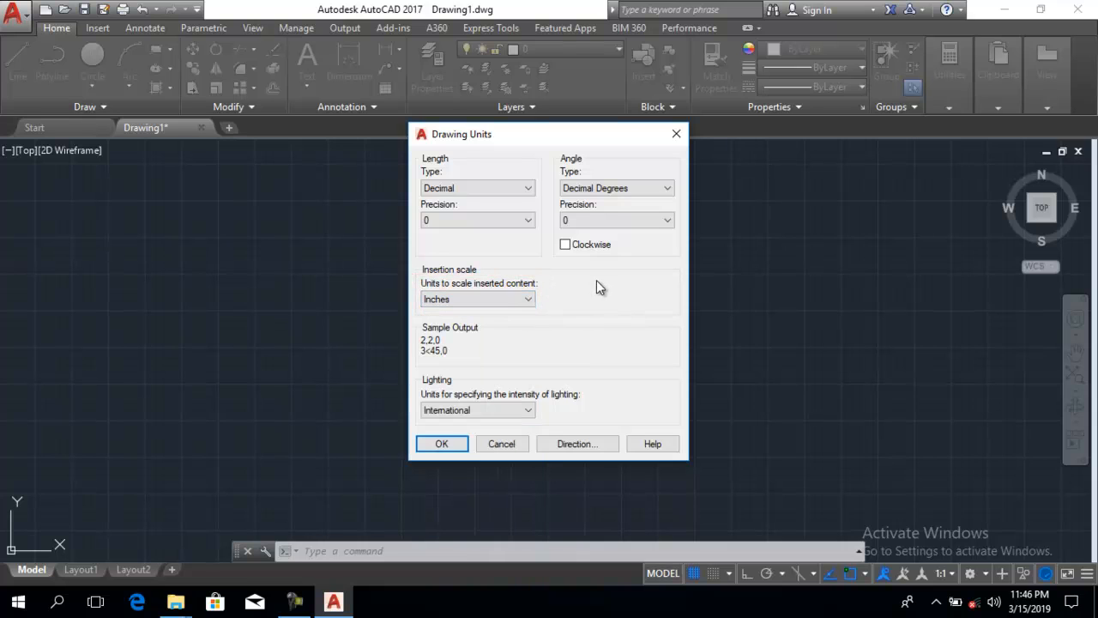
click(523, 302)
click(472, 356)
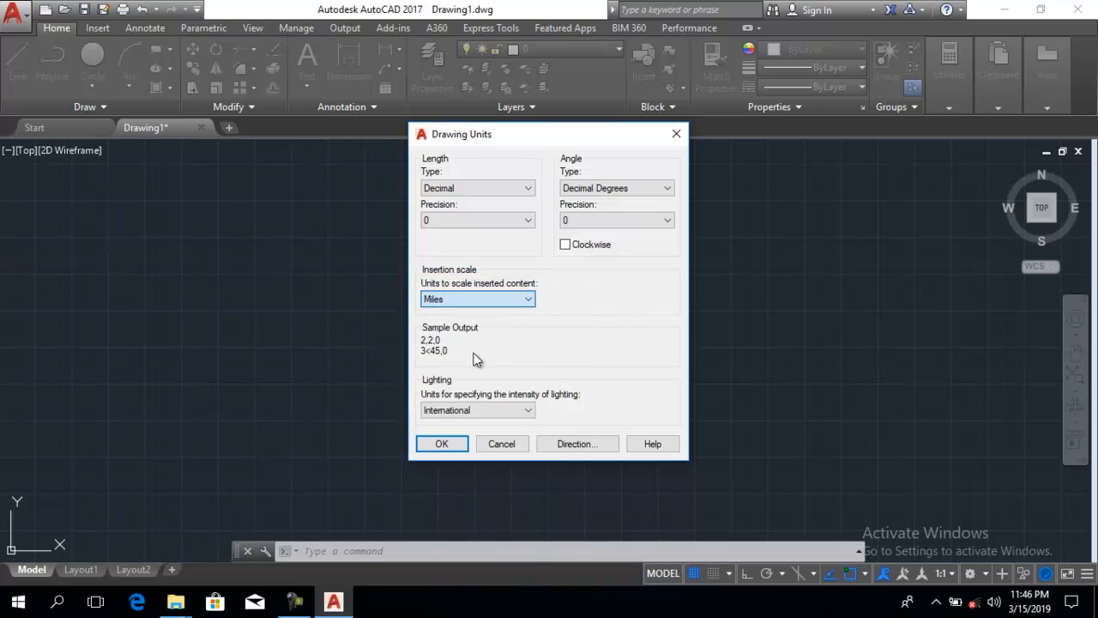
click(490, 299)
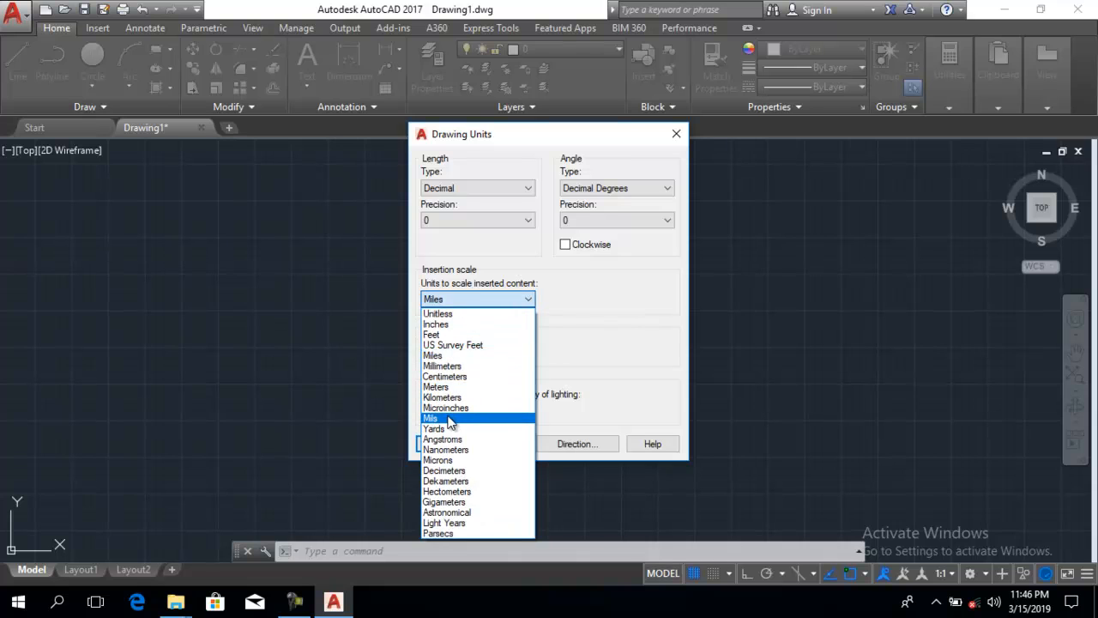
click(457, 388)
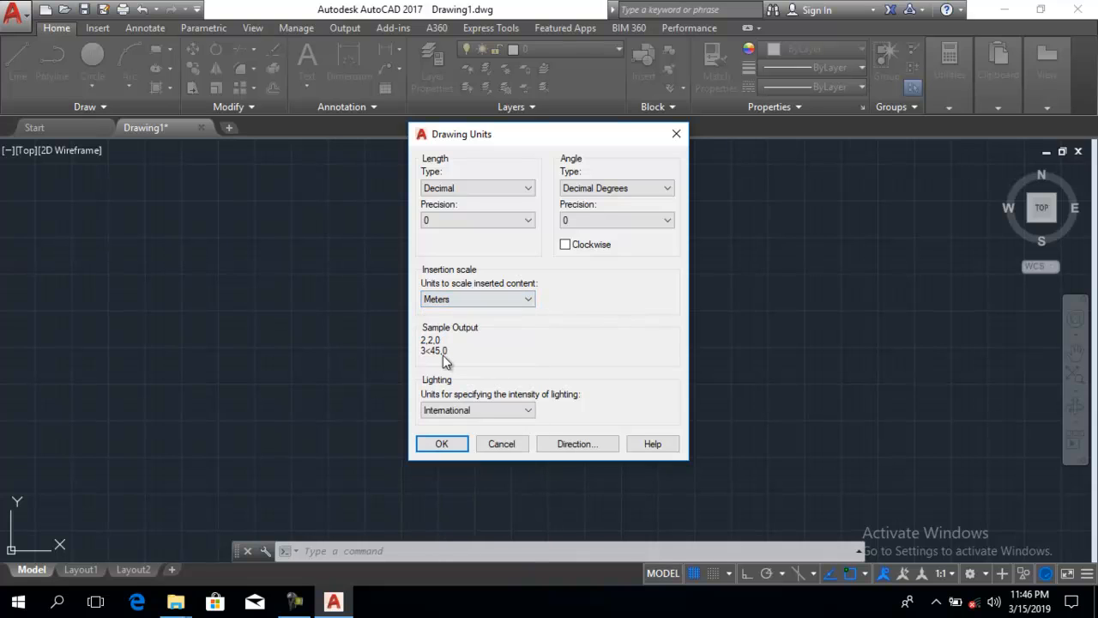
Set both the length precision and the angle precision to 0.00 and accept the drawing units.
click(517, 225)
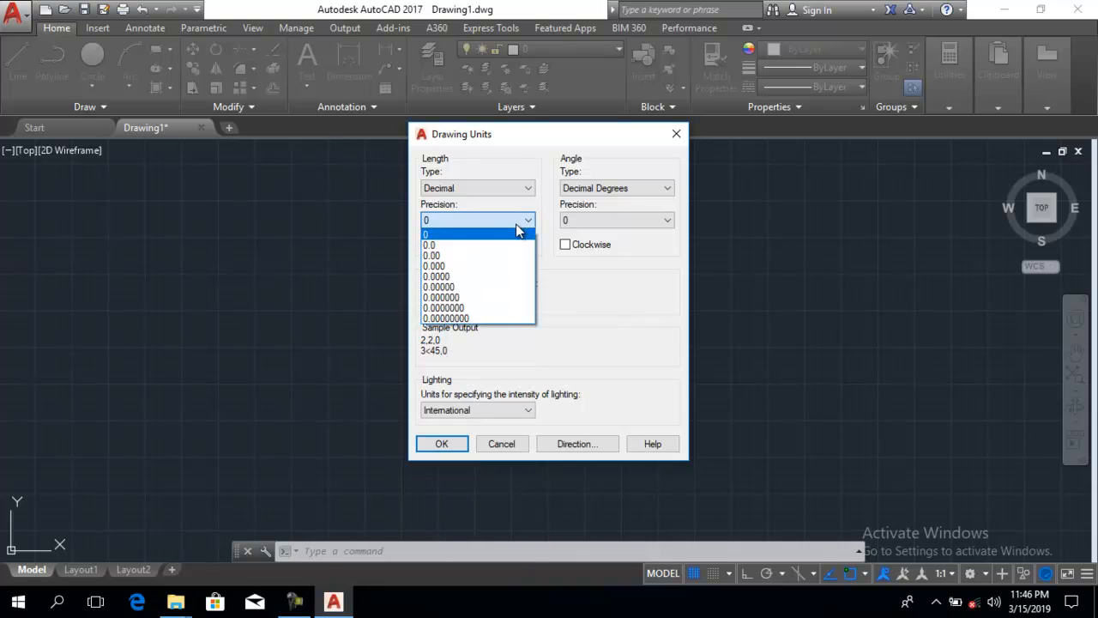
click(478, 257)
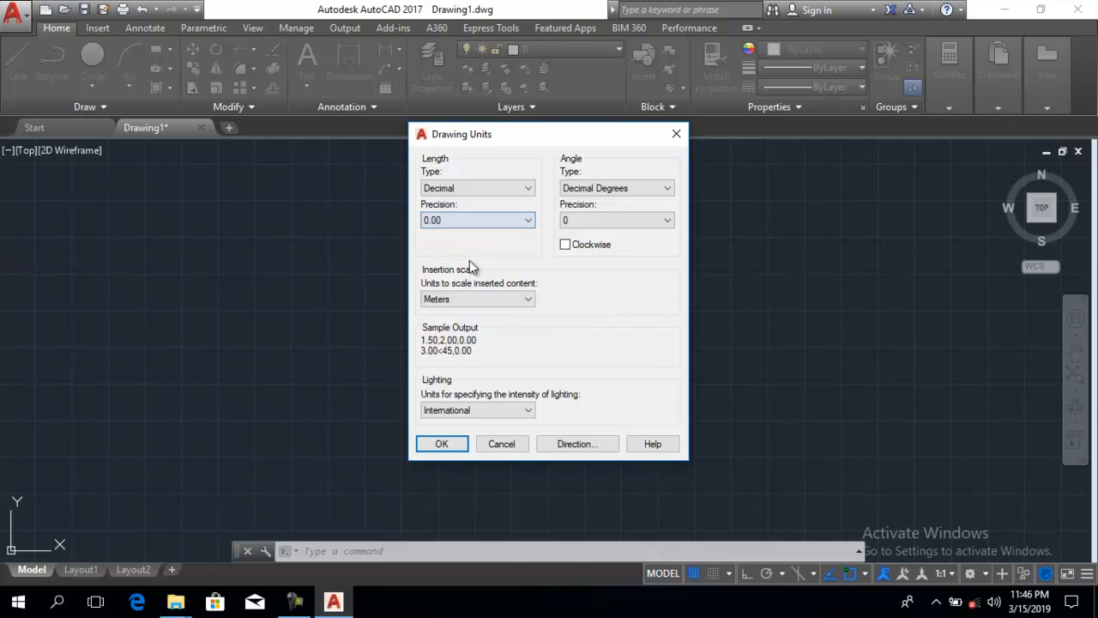
click(635, 221)
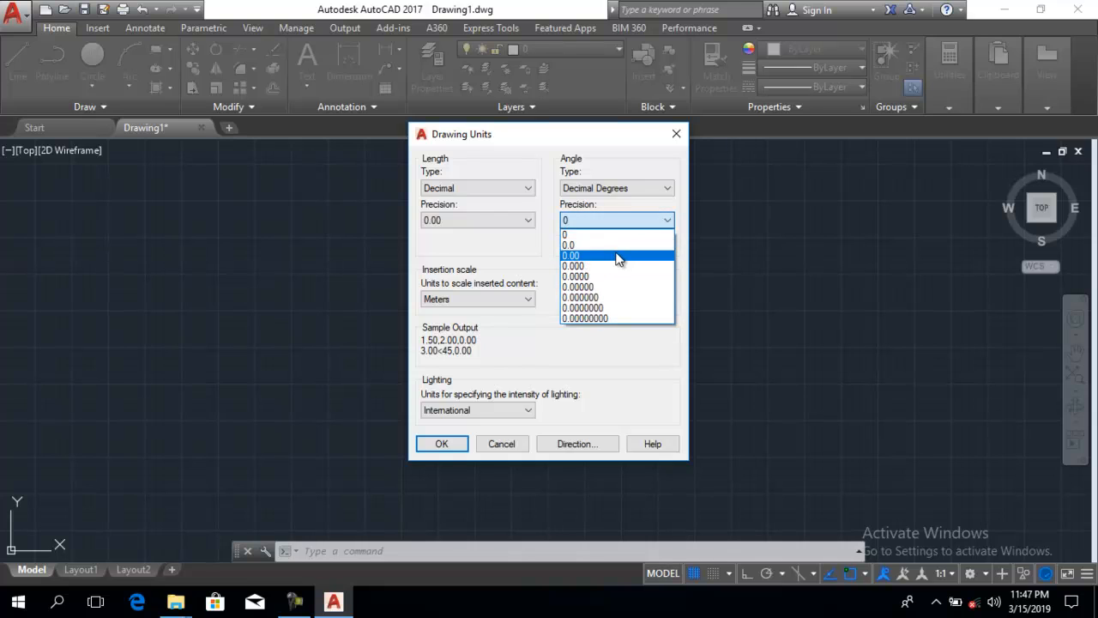
click(618, 256)
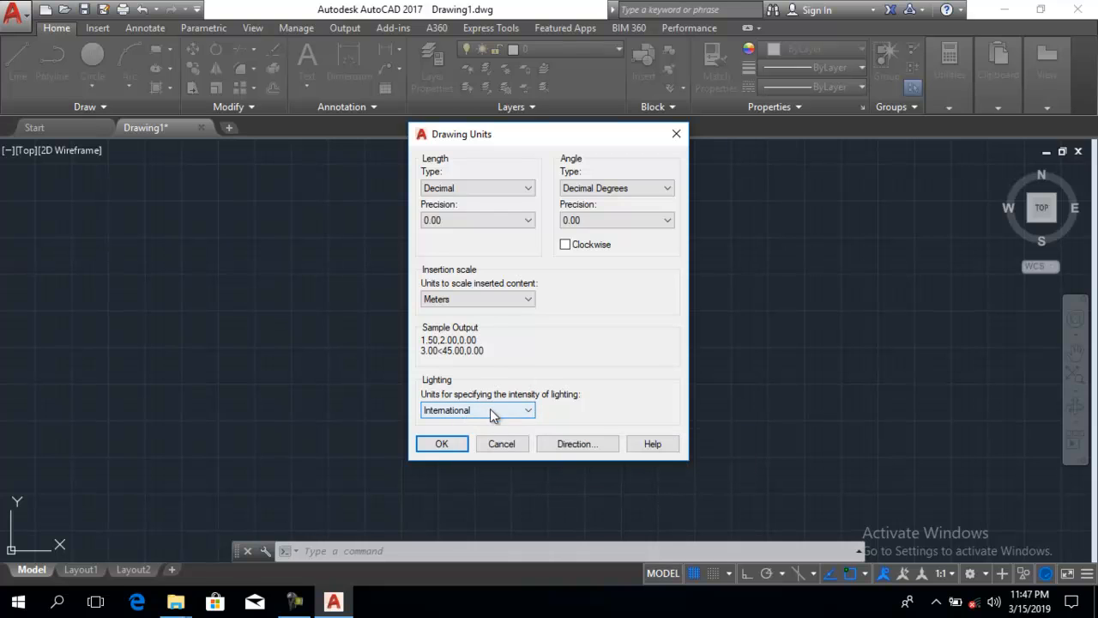
click(450, 446)
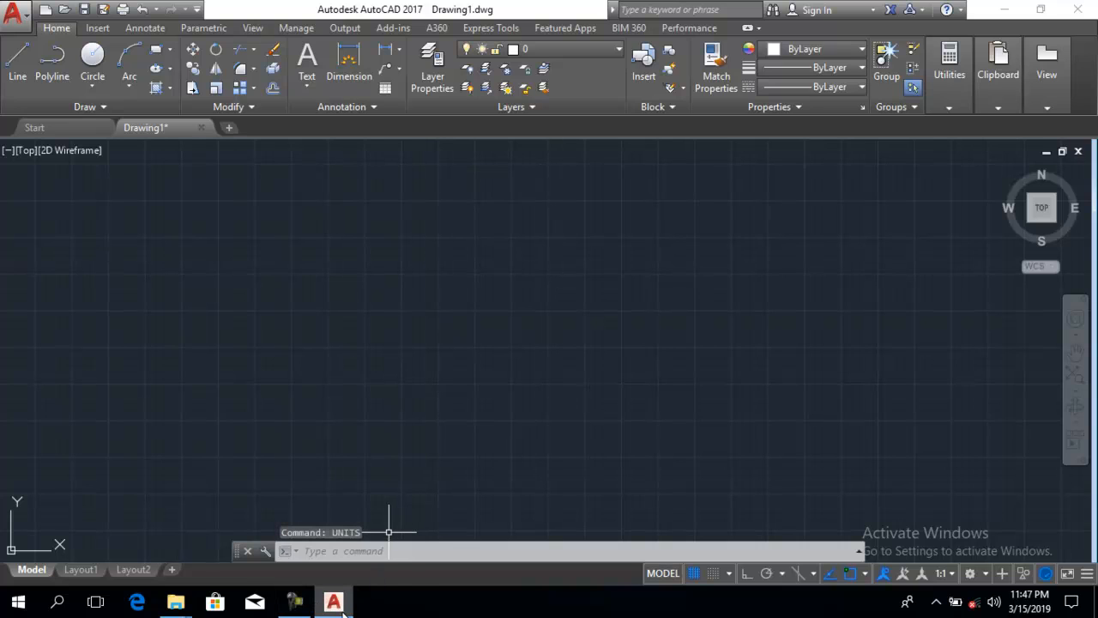
click(295, 600)
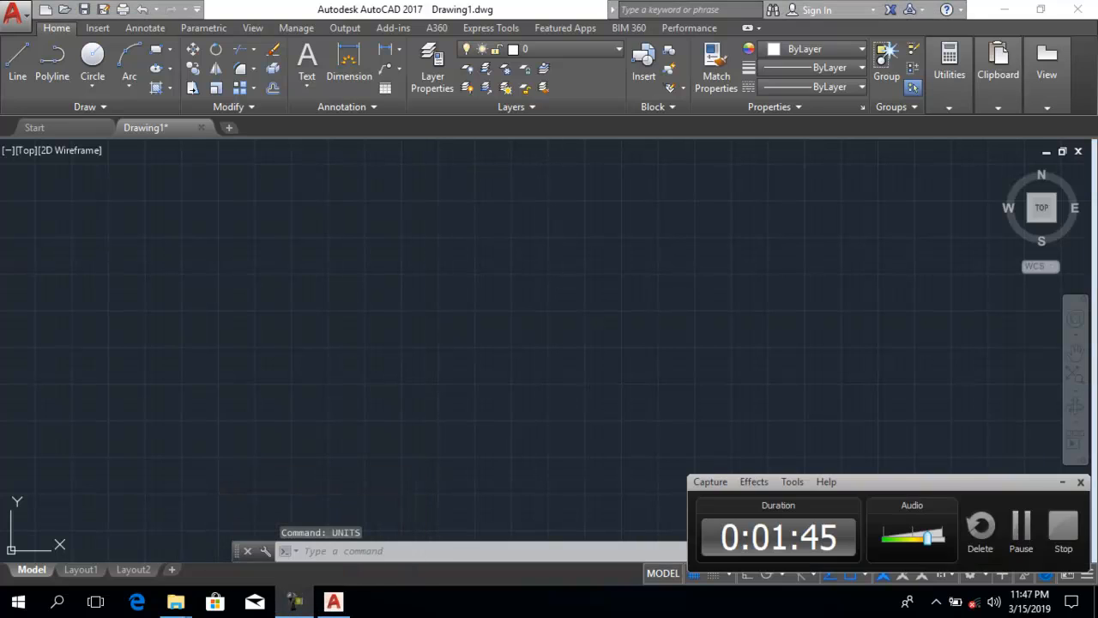
click(1063, 527)
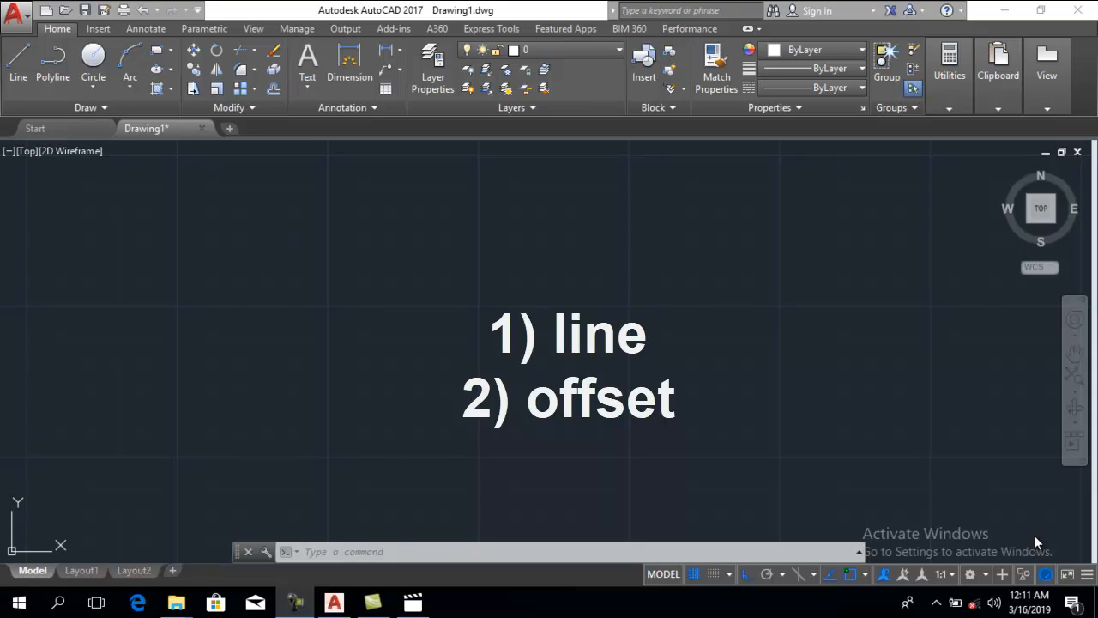
Draw a chain of six horizontal and vertical lines stepping down and curling into a nearly closed box, with its outer right side about 2.7 units high.
click(28, 67)
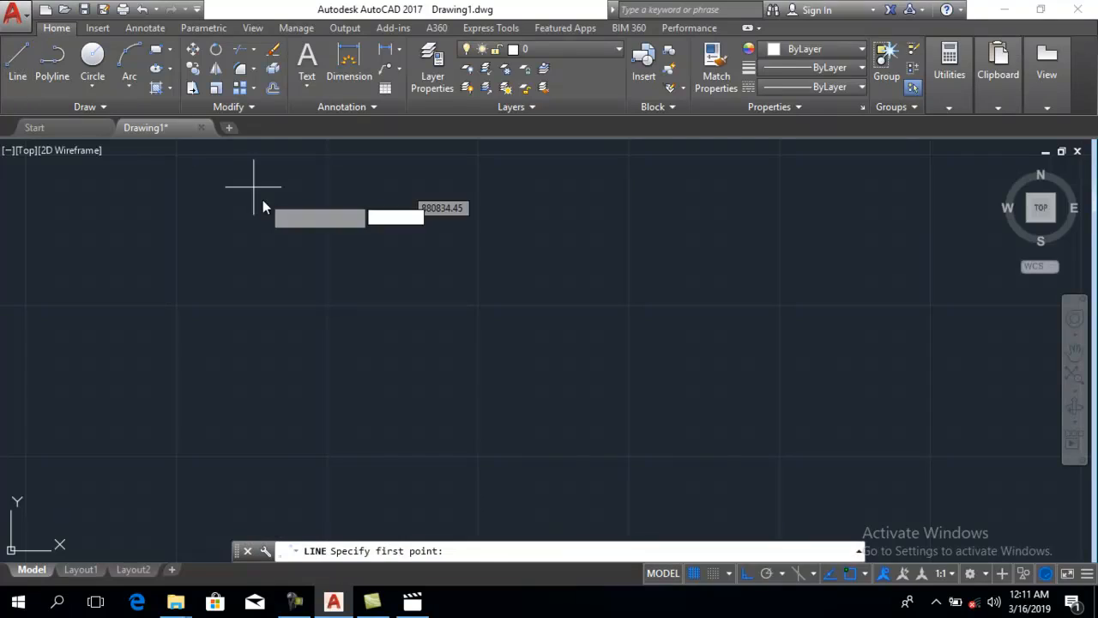
click(212, 209)
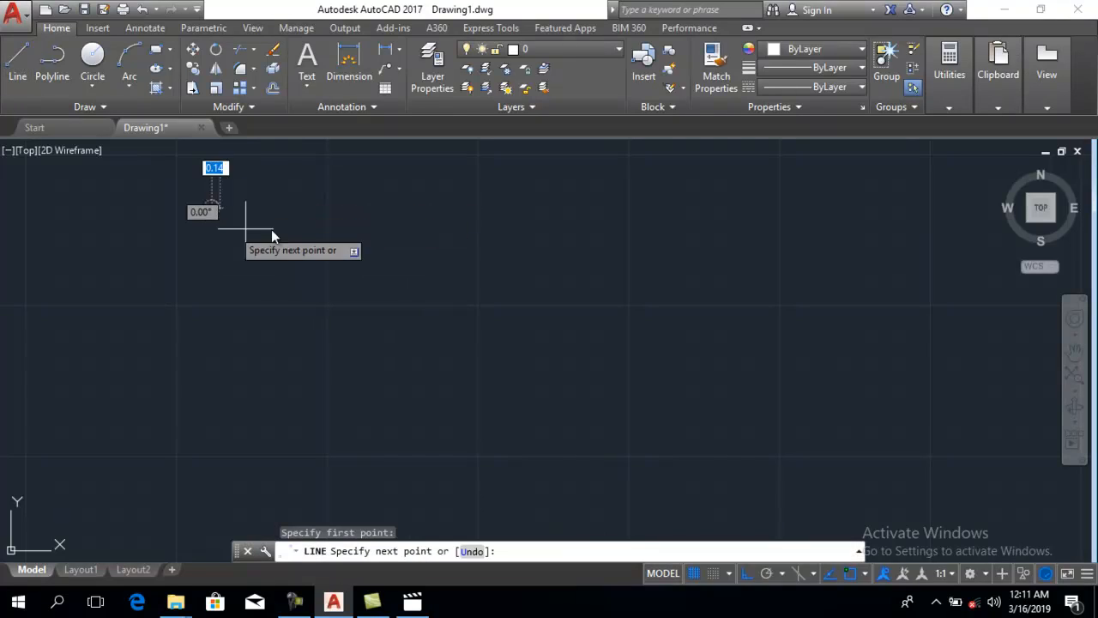
click(535, 189)
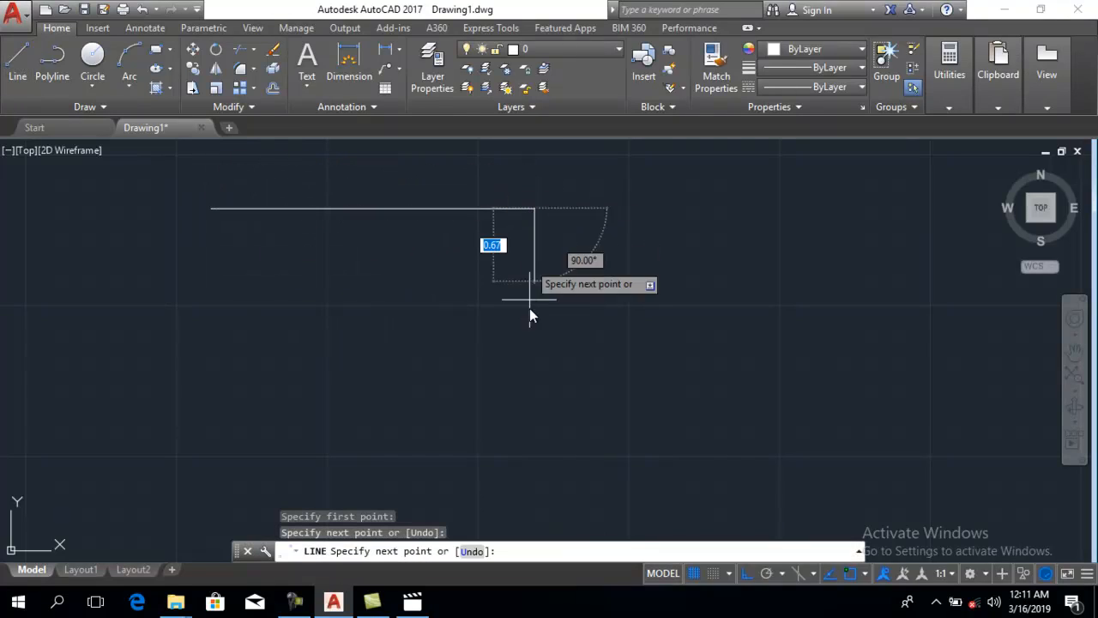
click(547, 405)
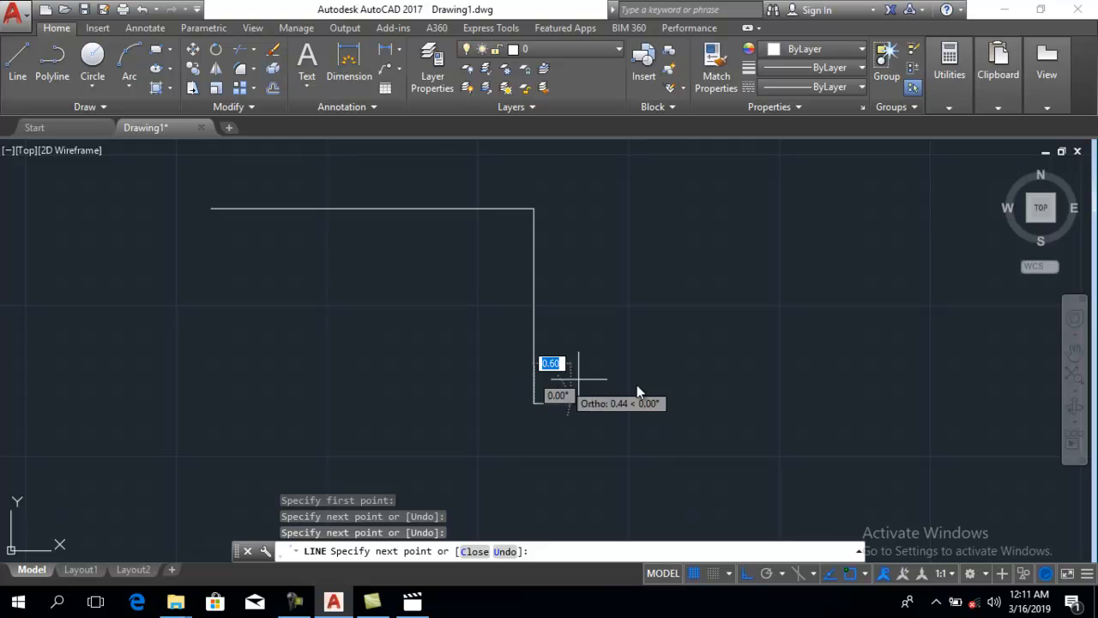
click(754, 403)
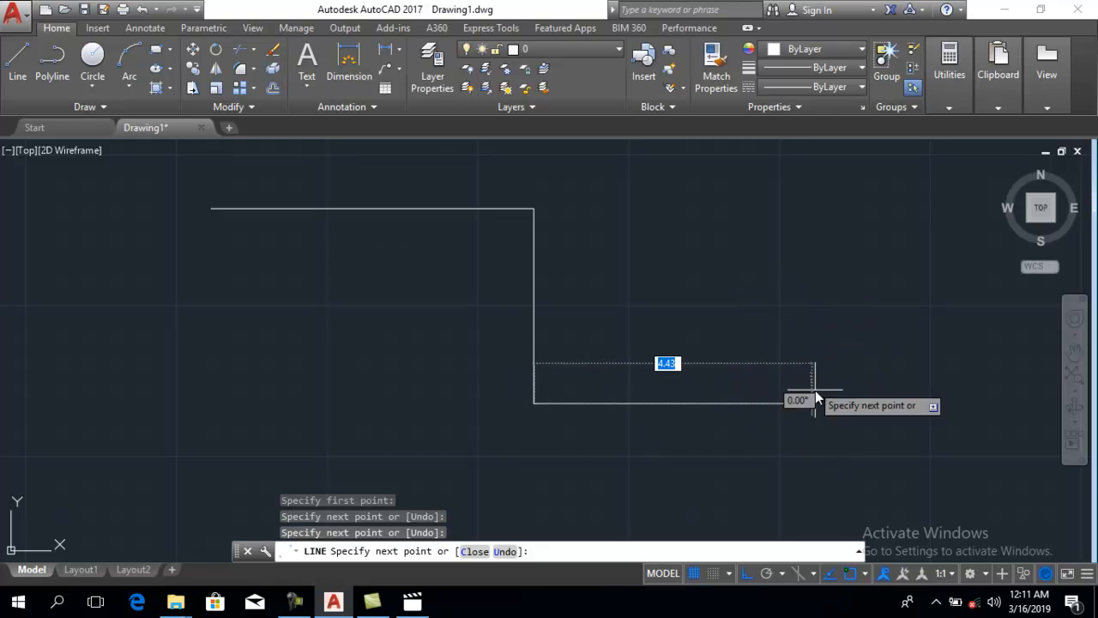
click(815, 257)
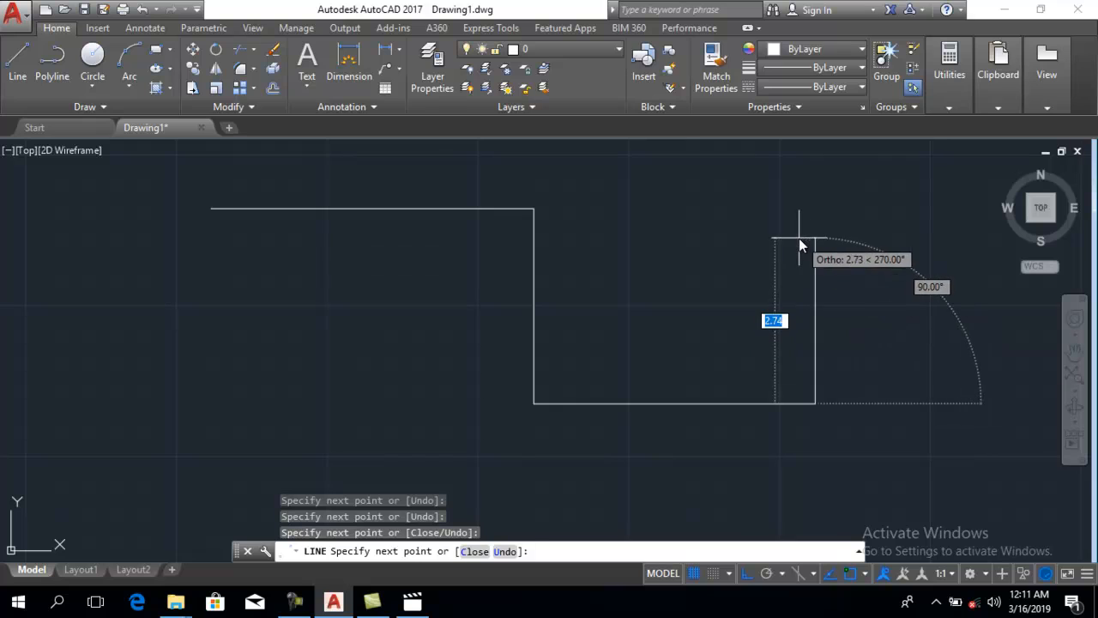
click(799, 238)
click(638, 275)
click(685, 369)
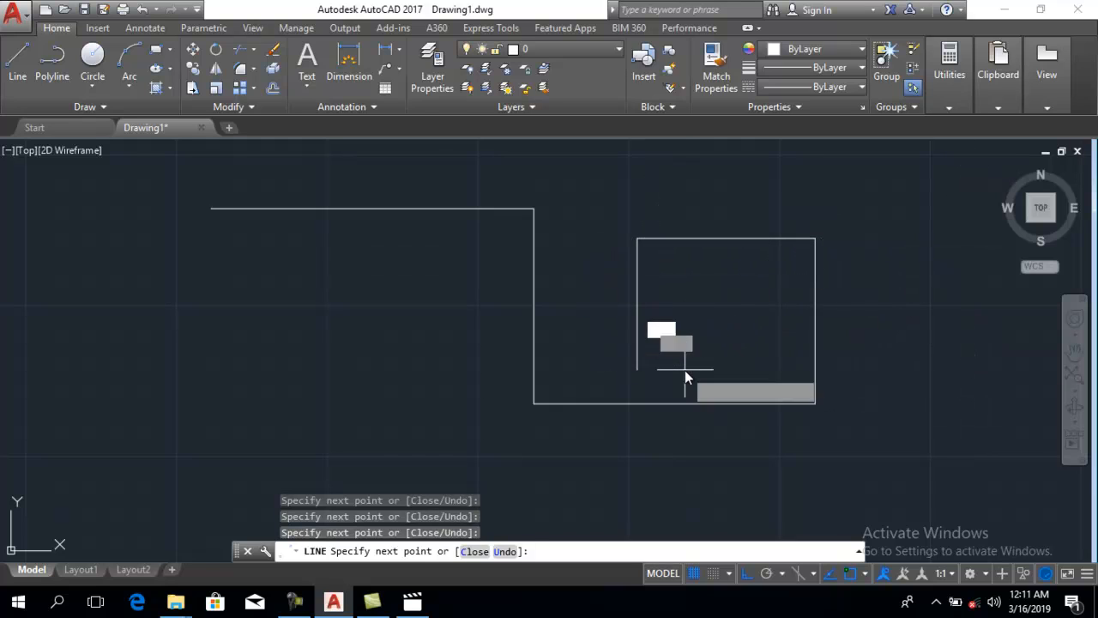
key(Escape)
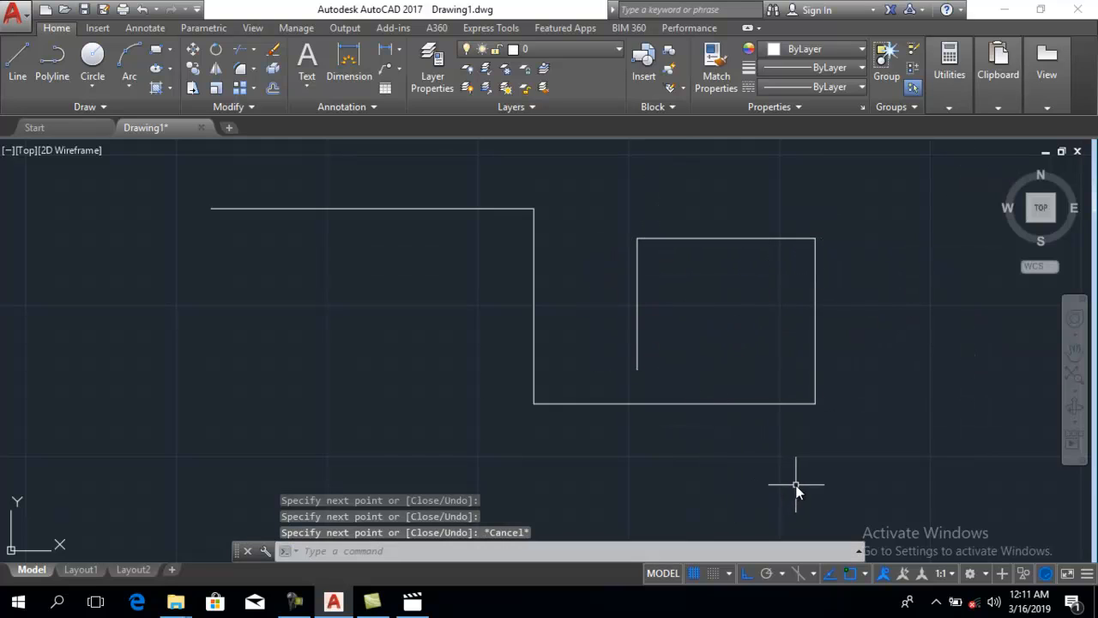
Turn Ortho mode off and draw a zigzag of four slanted, crossing line segments to the right of the box-shaped chain.
click(745, 575)
scroll(515, 382, down, 3)
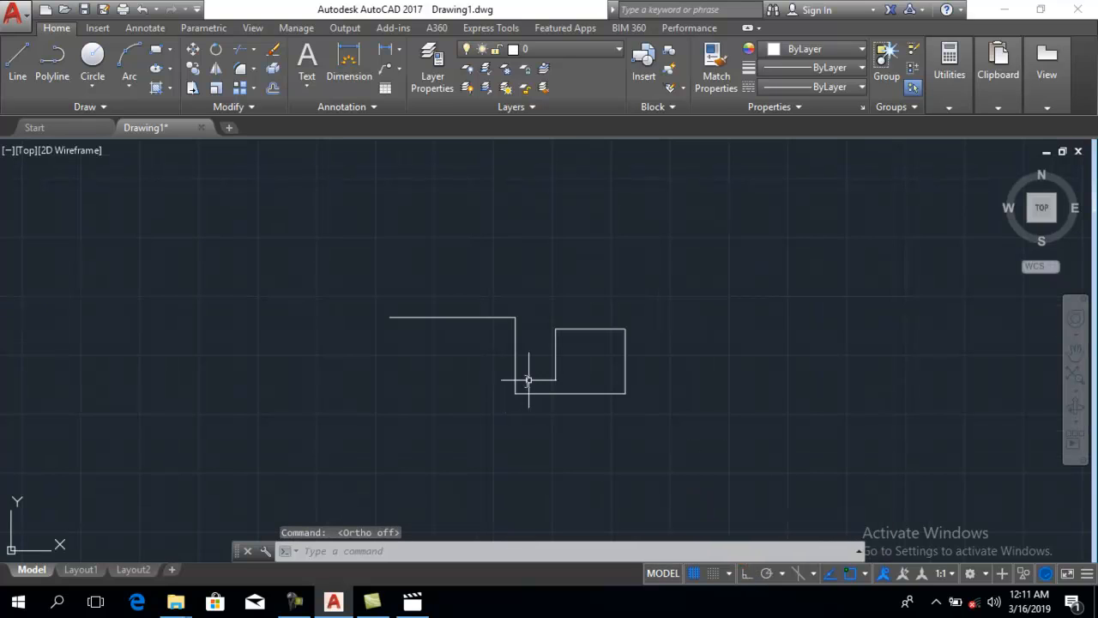
scroll(626, 378, up, 3)
click(12, 79)
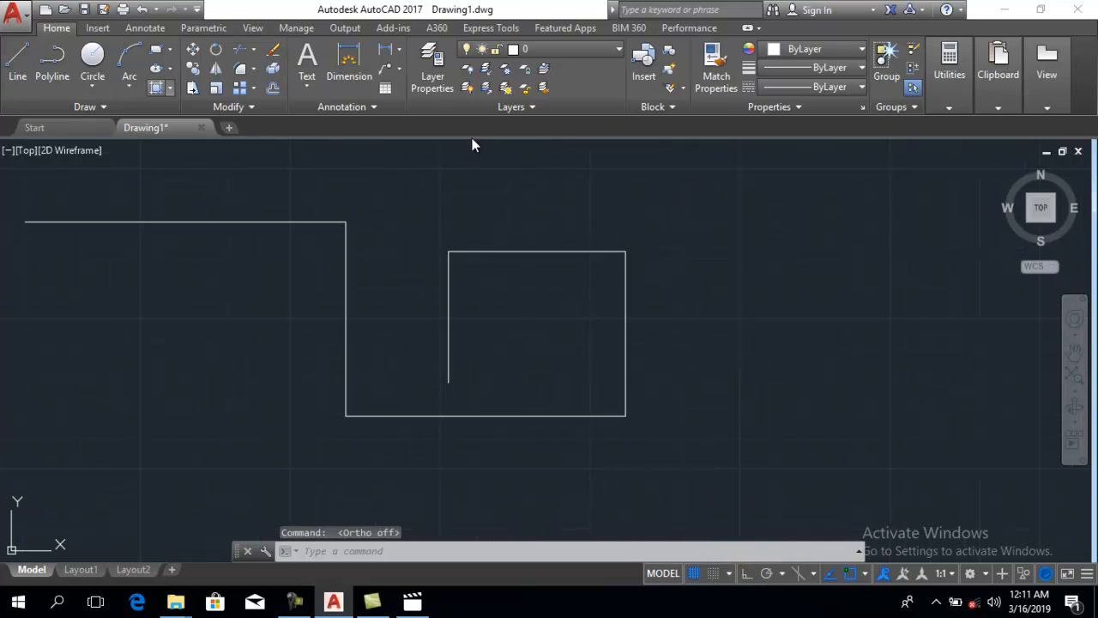
click(830, 247)
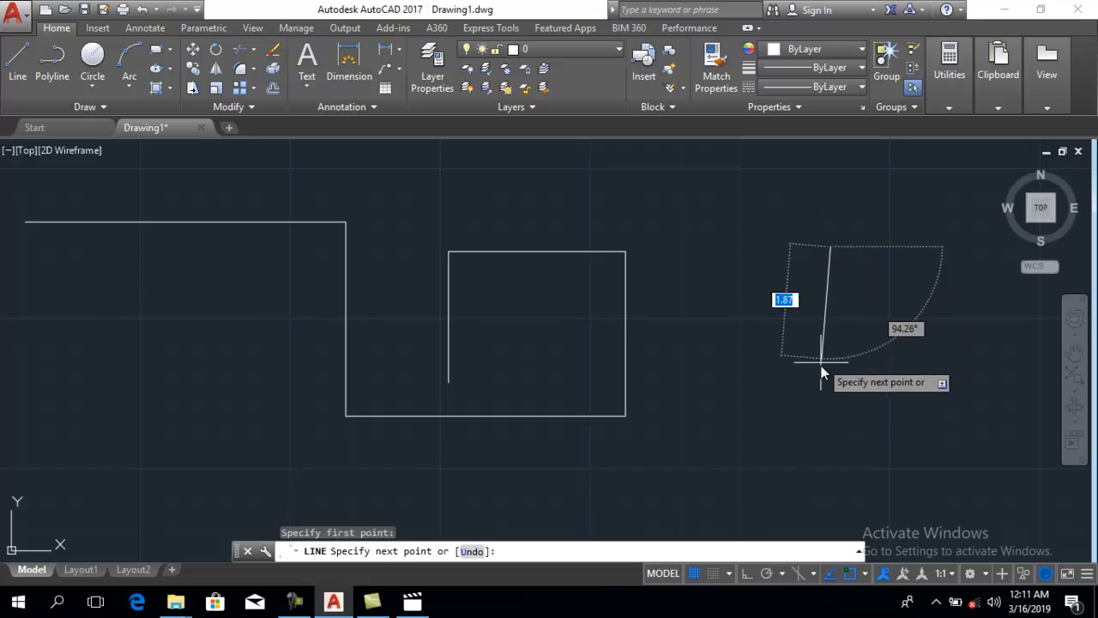
click(762, 359)
click(854, 294)
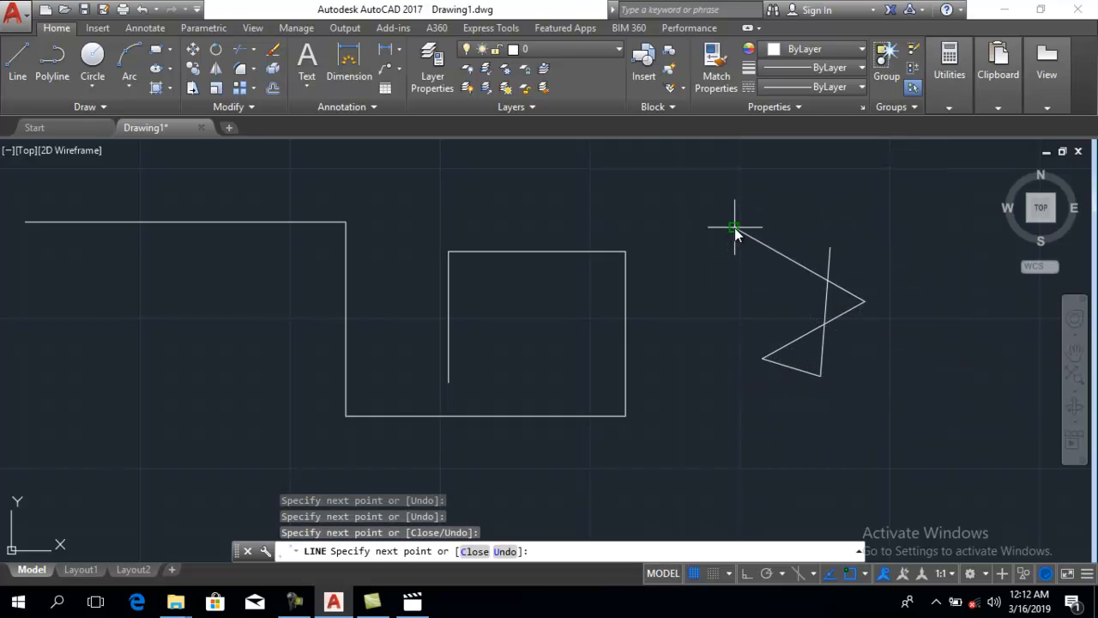
click(734, 228)
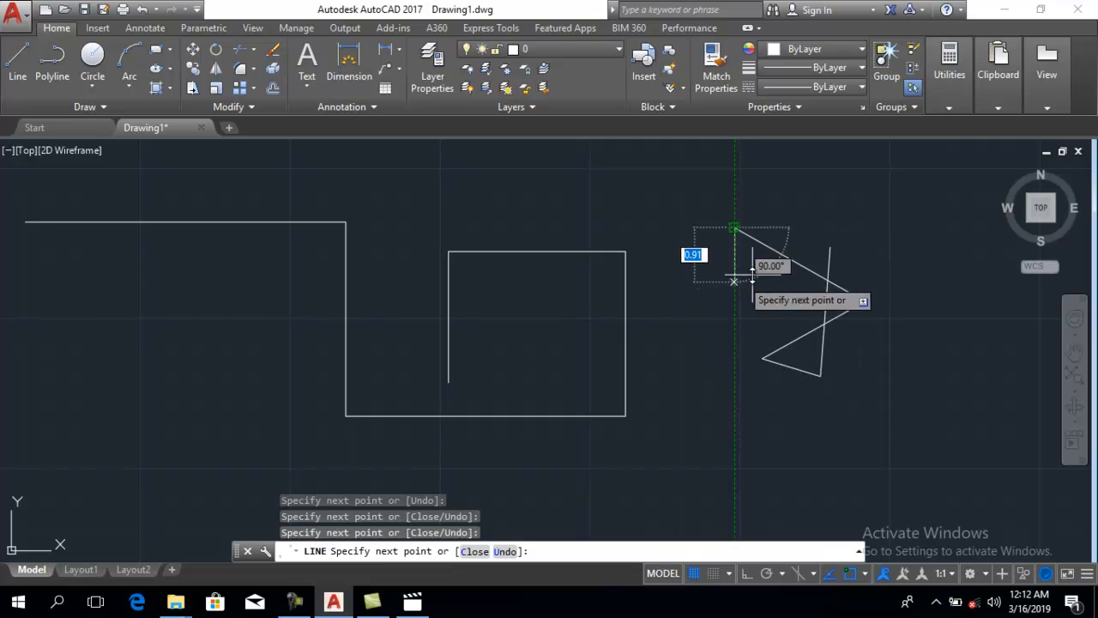
key(Escape)
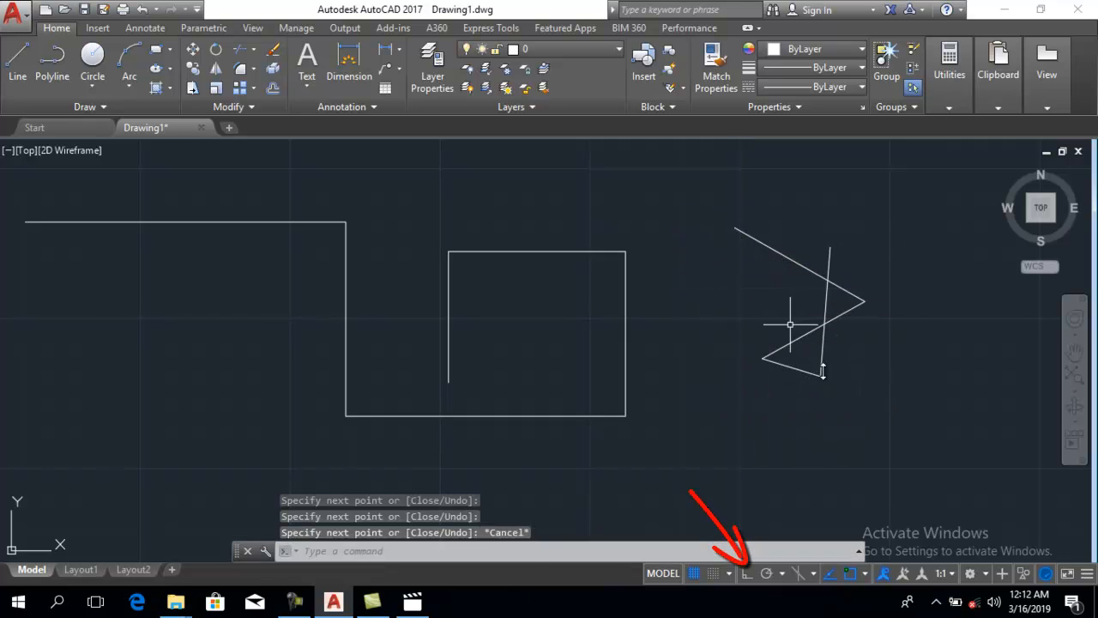
key(Escape)
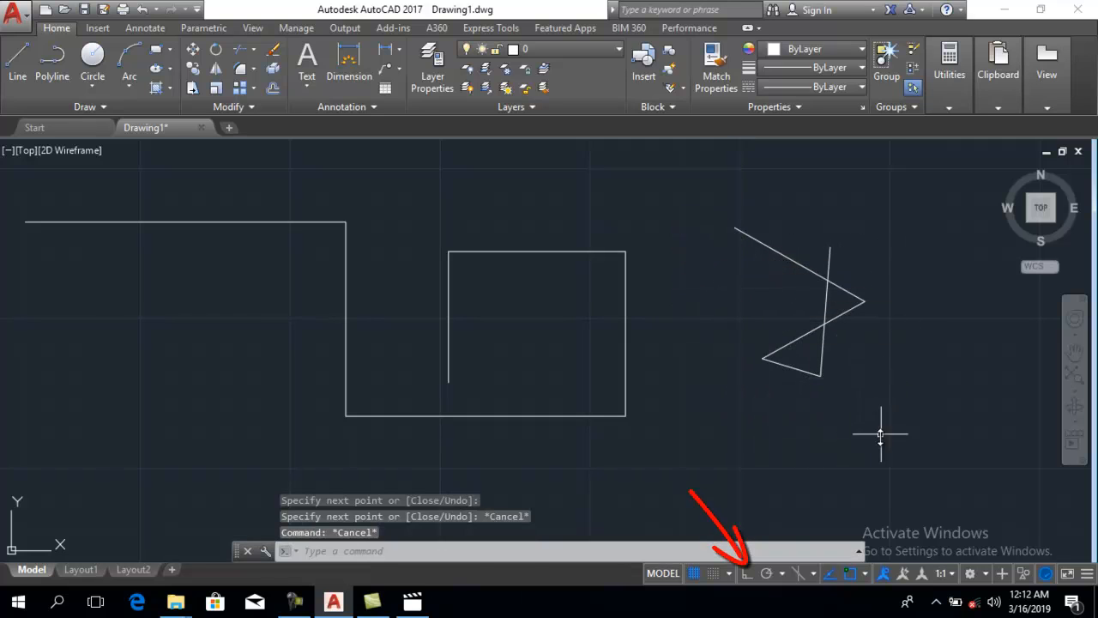
Turn Ortho mode on and draw an open U shape of three straight lines to the right of the zigzag.
click(747, 573)
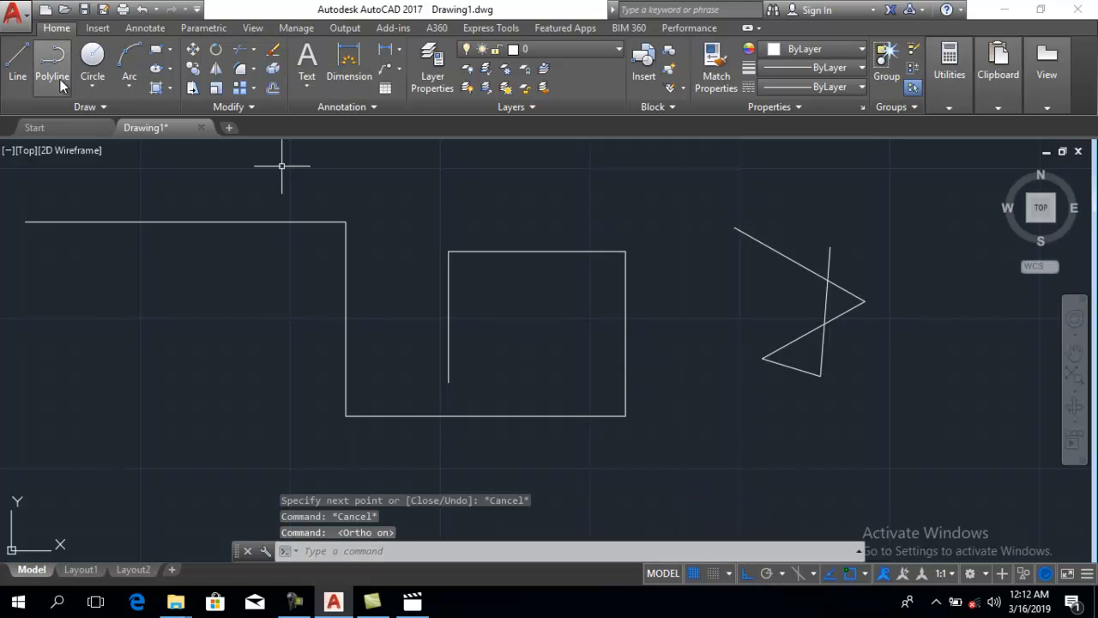
click(17, 62)
scroll(360, 242, down, 3)
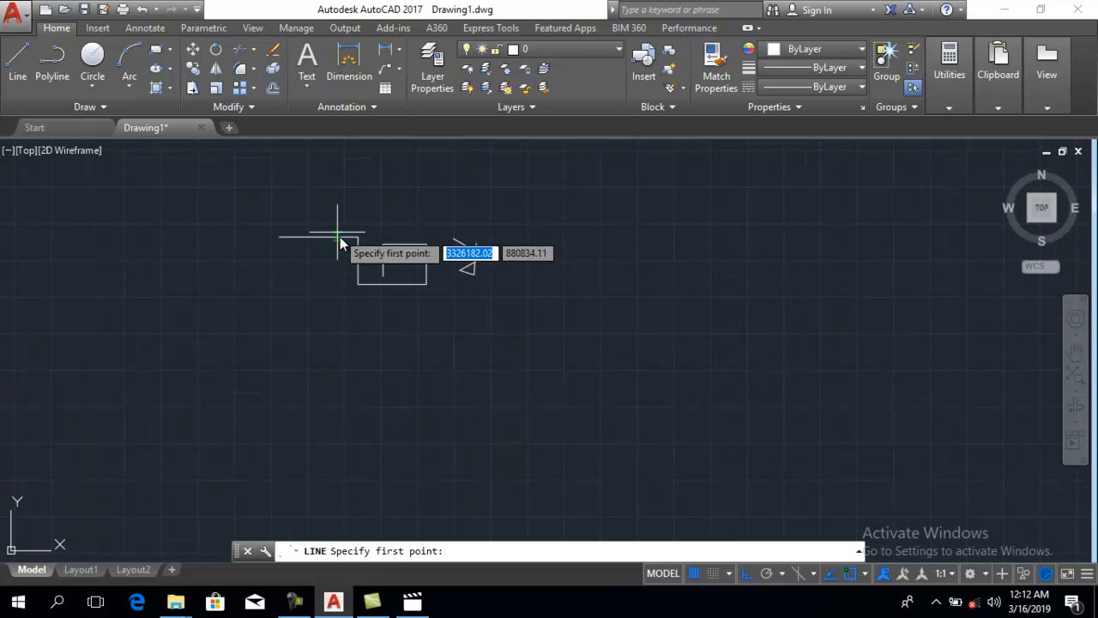
scroll(637, 284, up, 2)
click(597, 206)
click(605, 367)
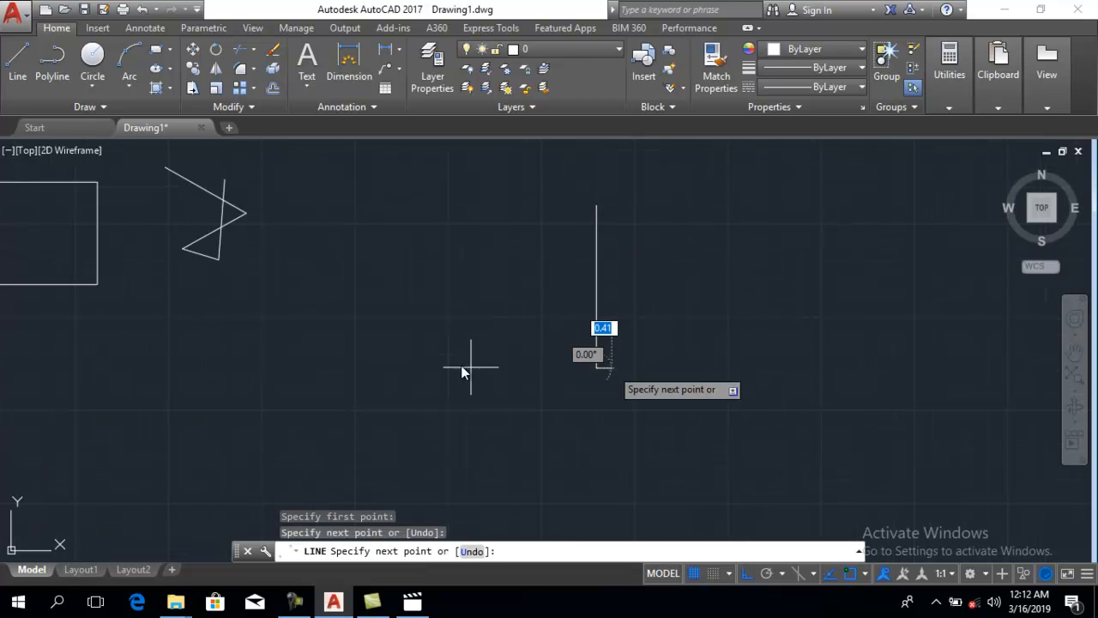
click(367, 368)
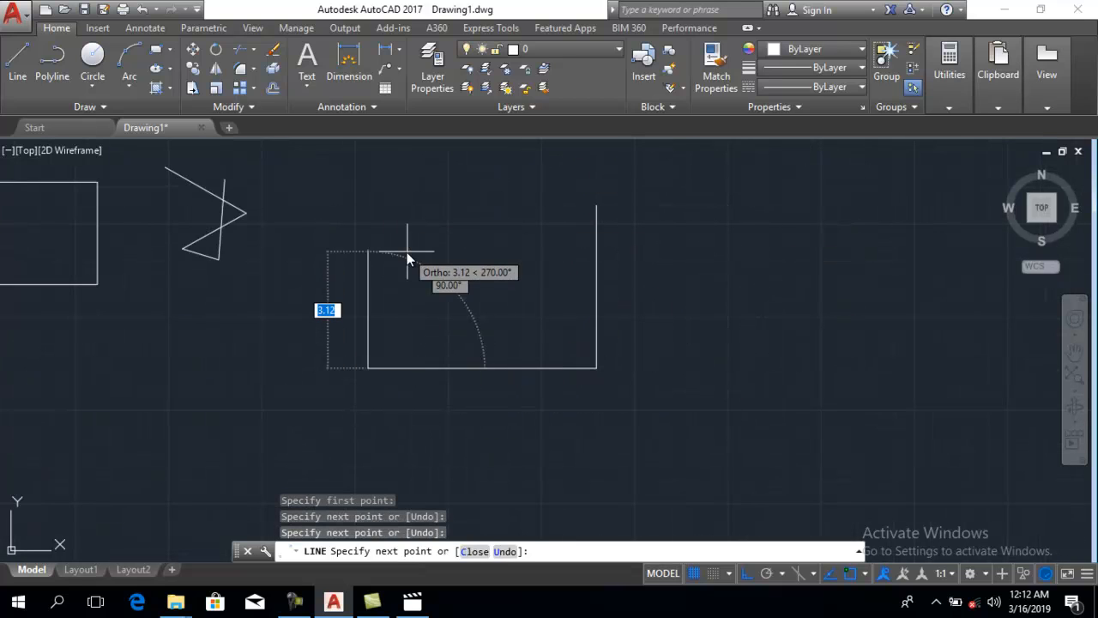
click(398, 228)
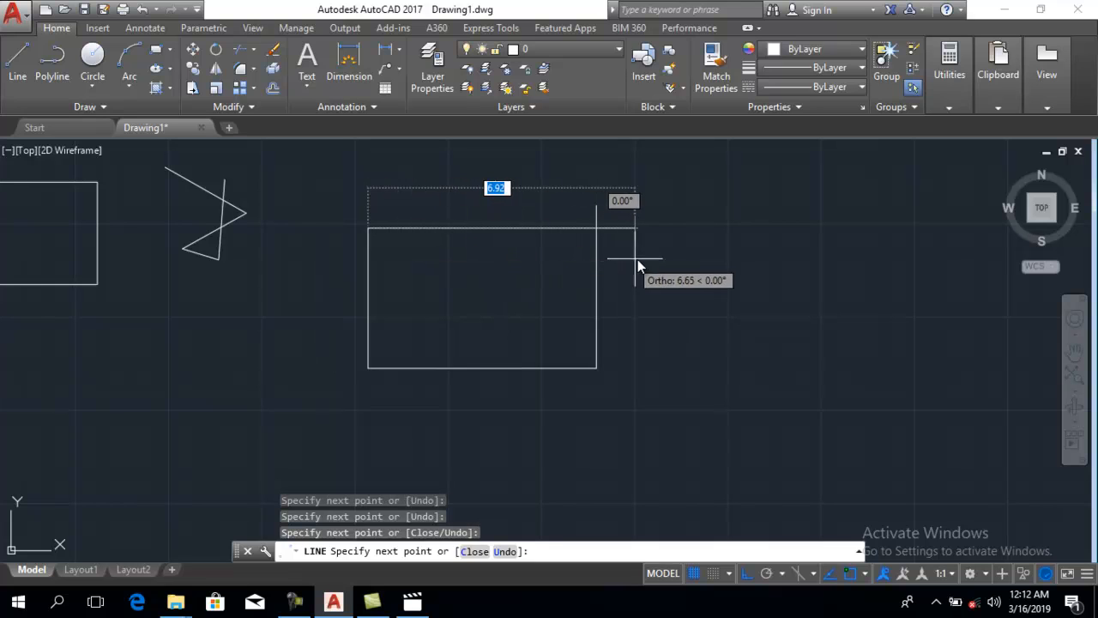
key(Escape)
key(Escape)
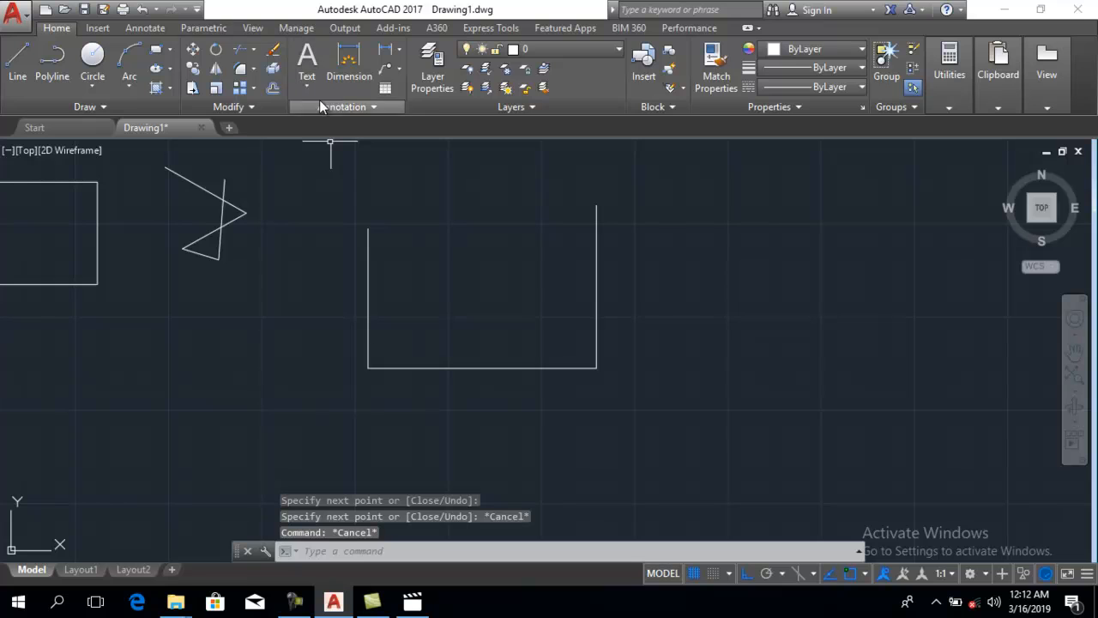
Offset the U shape's right vertical line by 0.5 to both its outer and inner side.
scroll(370, 318, down, 3)
scroll(510, 225, up, 3)
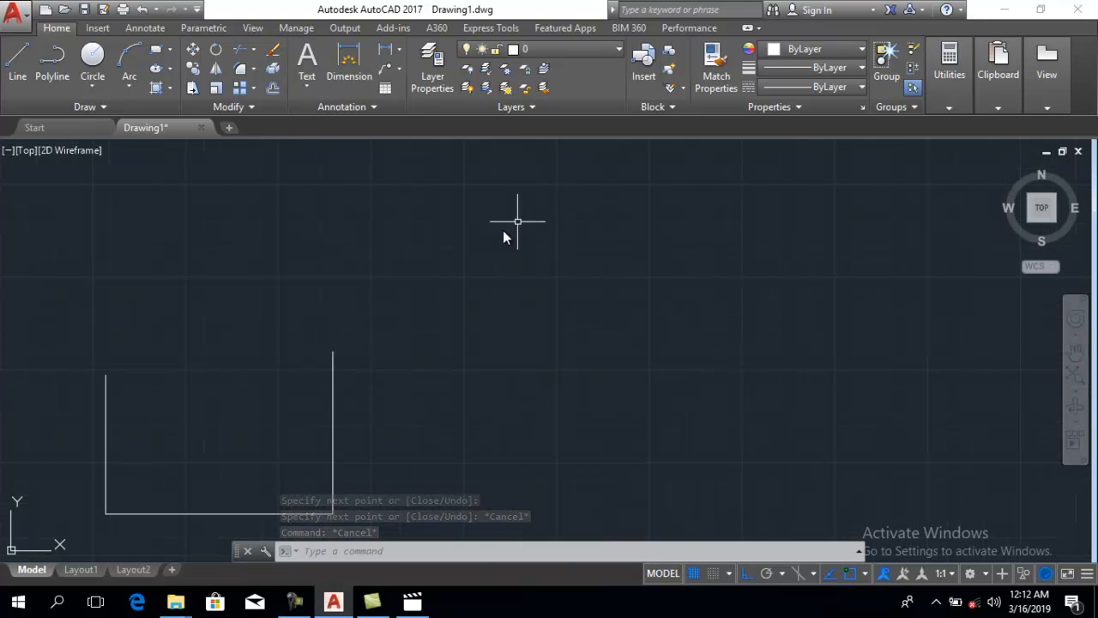
scroll(352, 256, down, 3)
scroll(350, 255, up, 2)
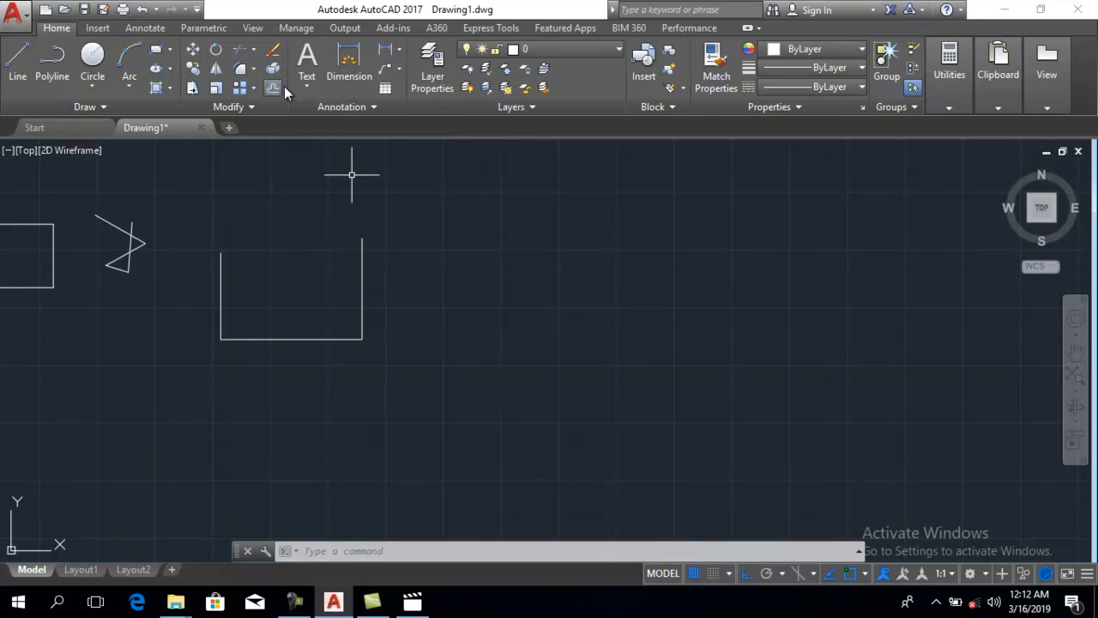
click(273, 89)
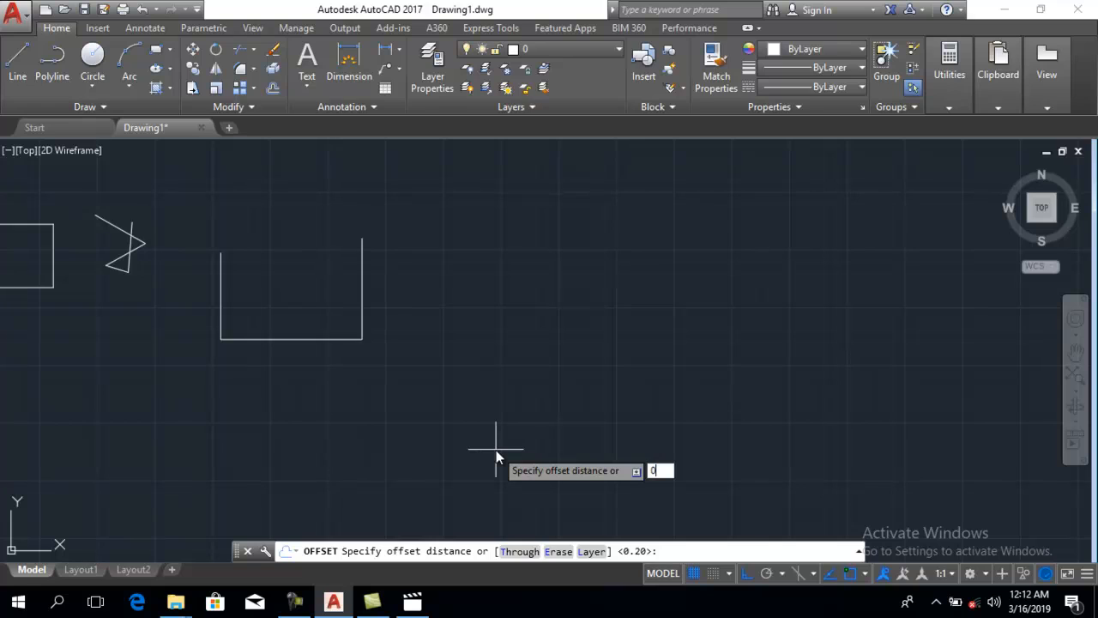
text(.5)
key(Return)
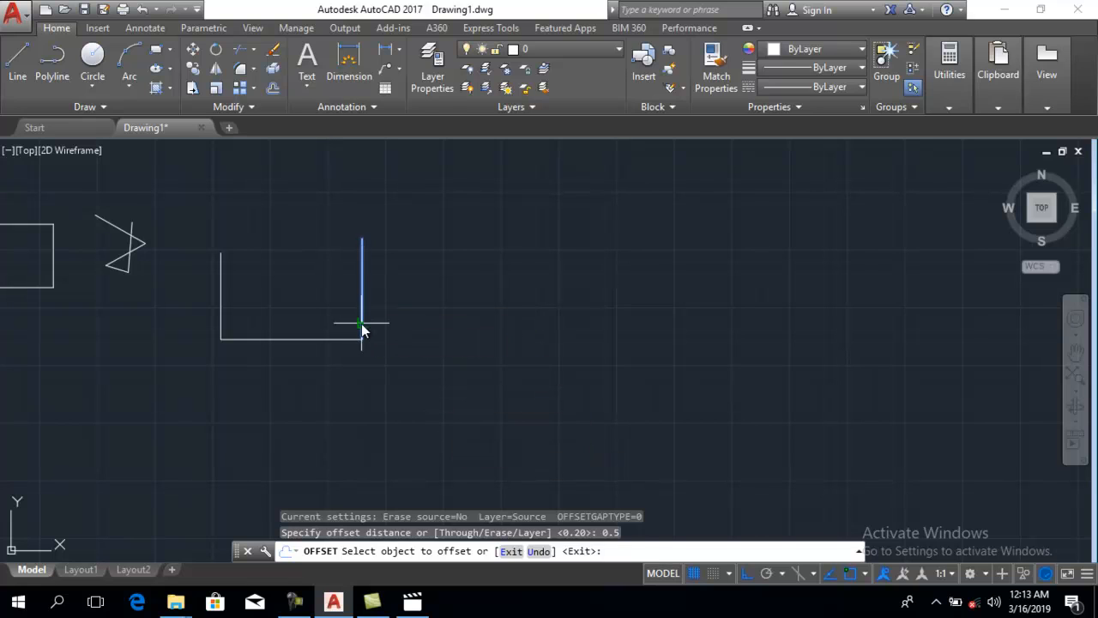
click(361, 324)
click(386, 324)
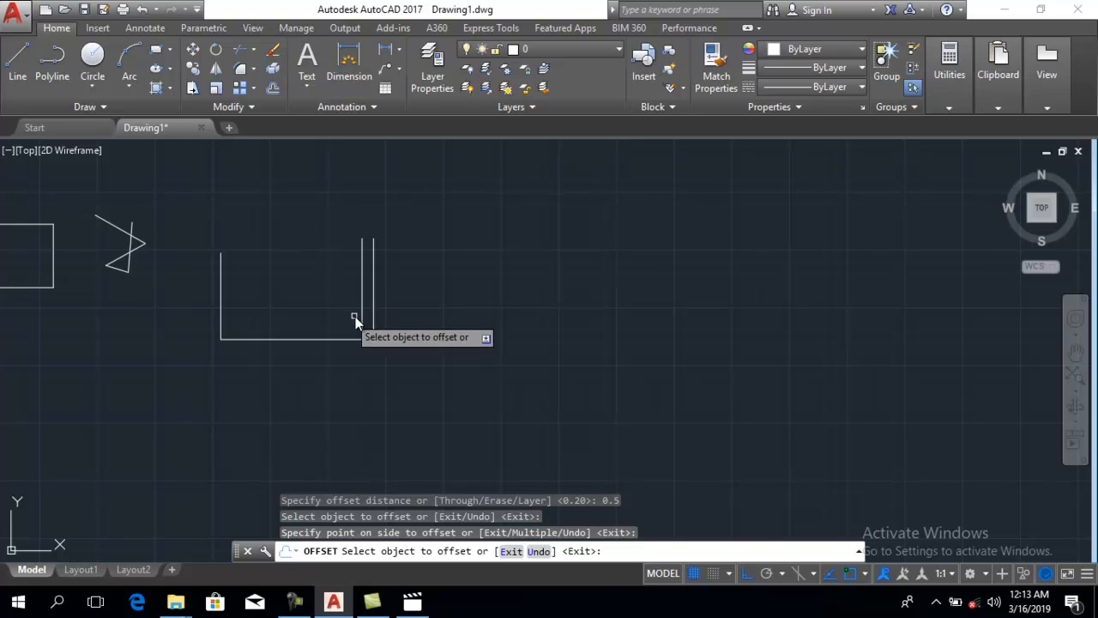
click(363, 317)
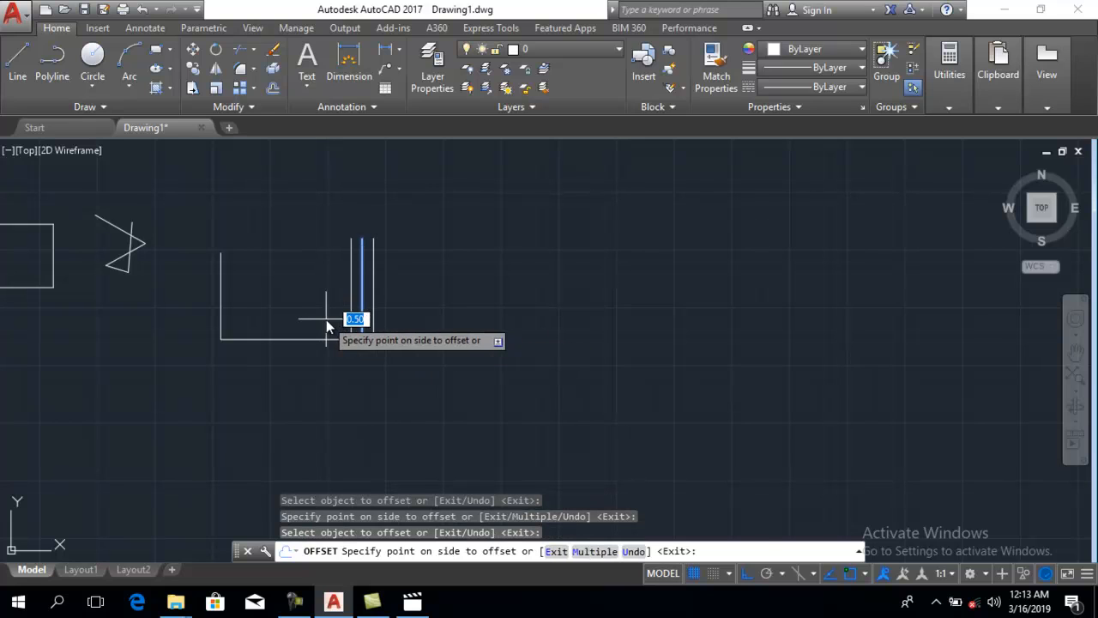
click(326, 319)
With the same 0.5 offset, copy the U shape's bottom line upward once and its left line inward twice in succession.
click(300, 338)
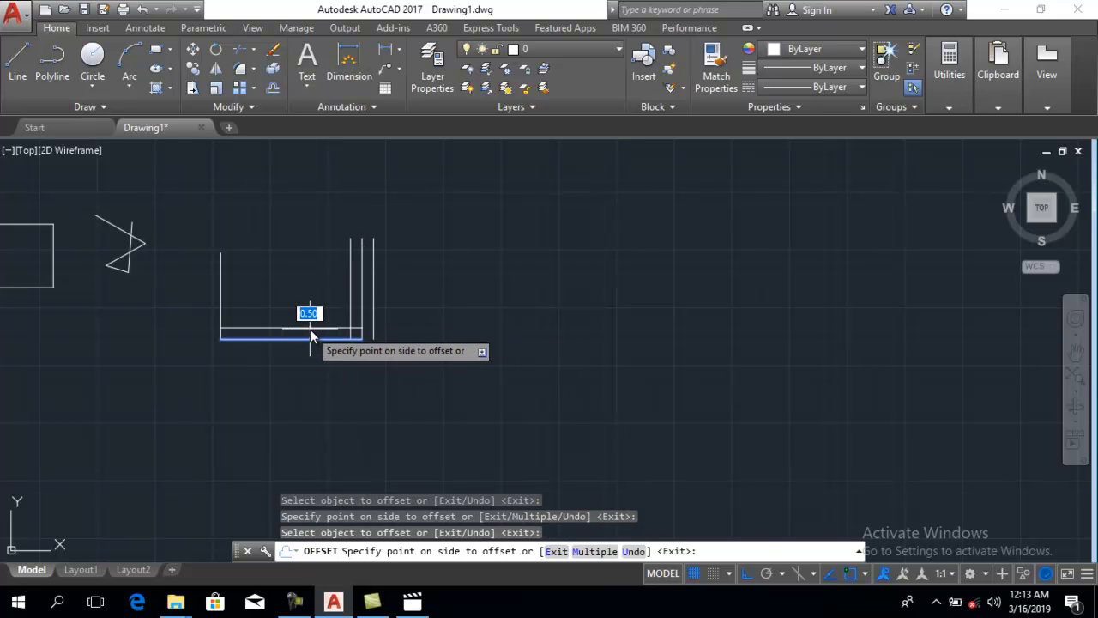
click(323, 333)
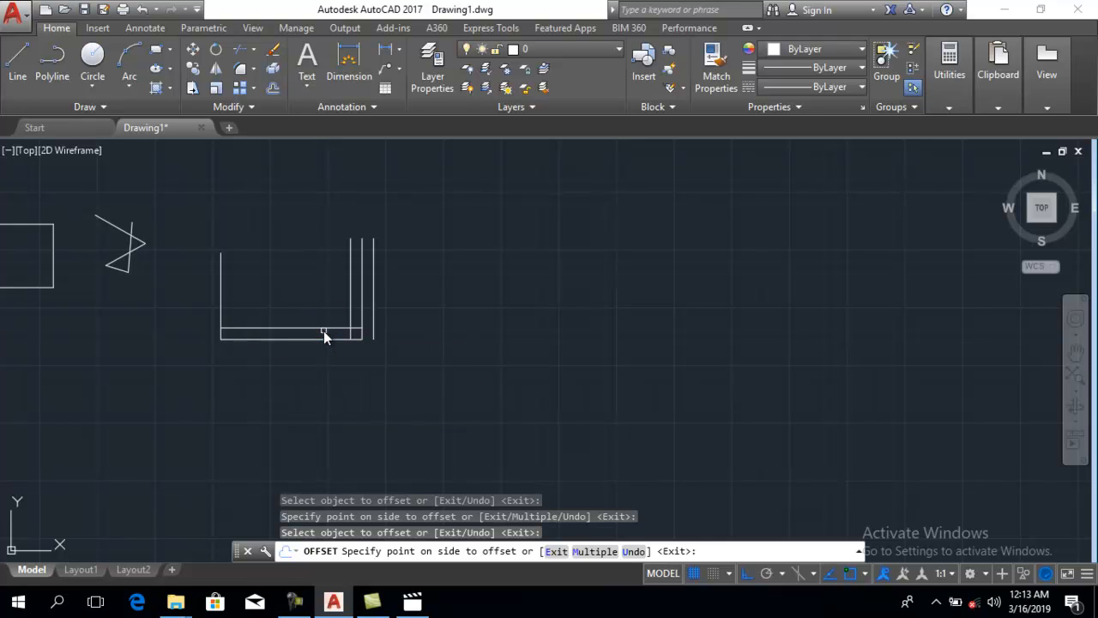
click(220, 294)
click(287, 302)
click(231, 306)
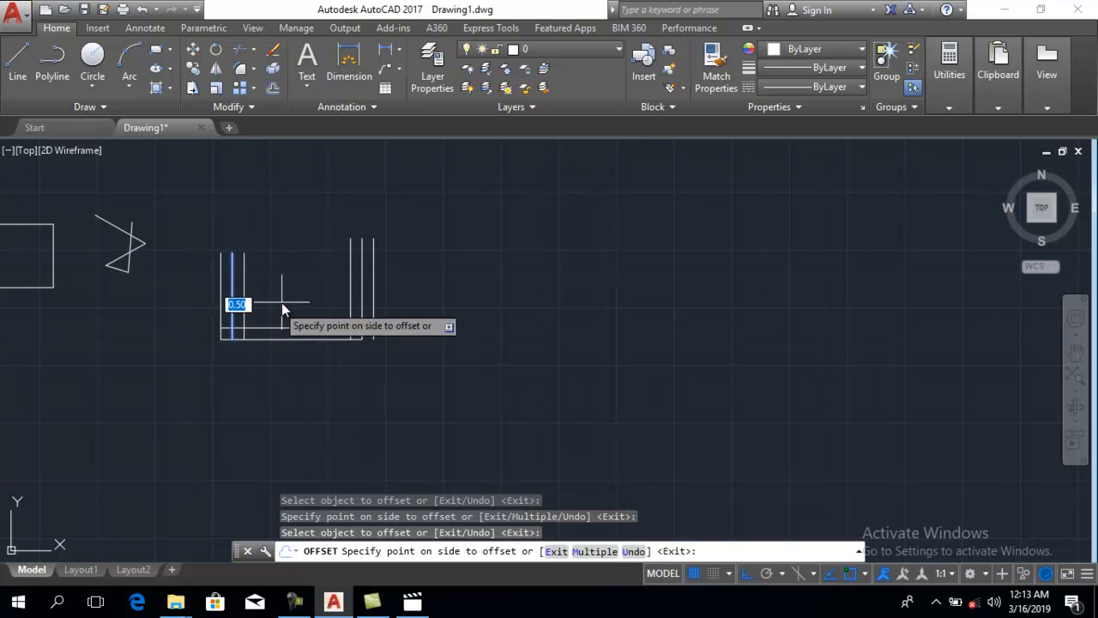
click(279, 307)
key(Escape)
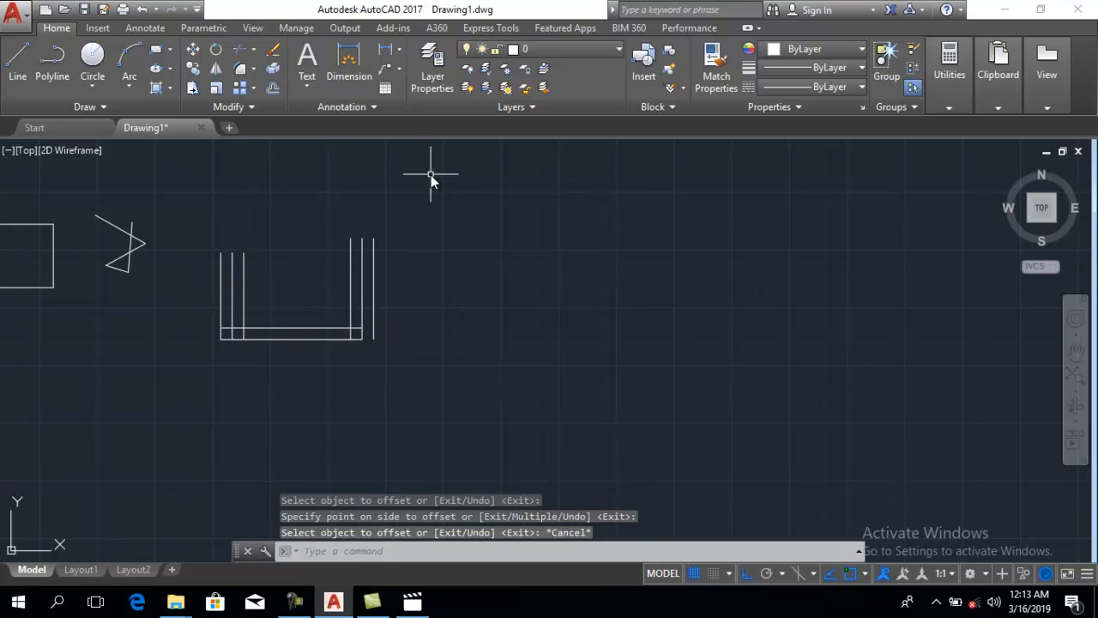
Offset the outermost right vertical line by 4 to the right, repeating from each new copy for three evenly spaced lines.
click(272, 88)
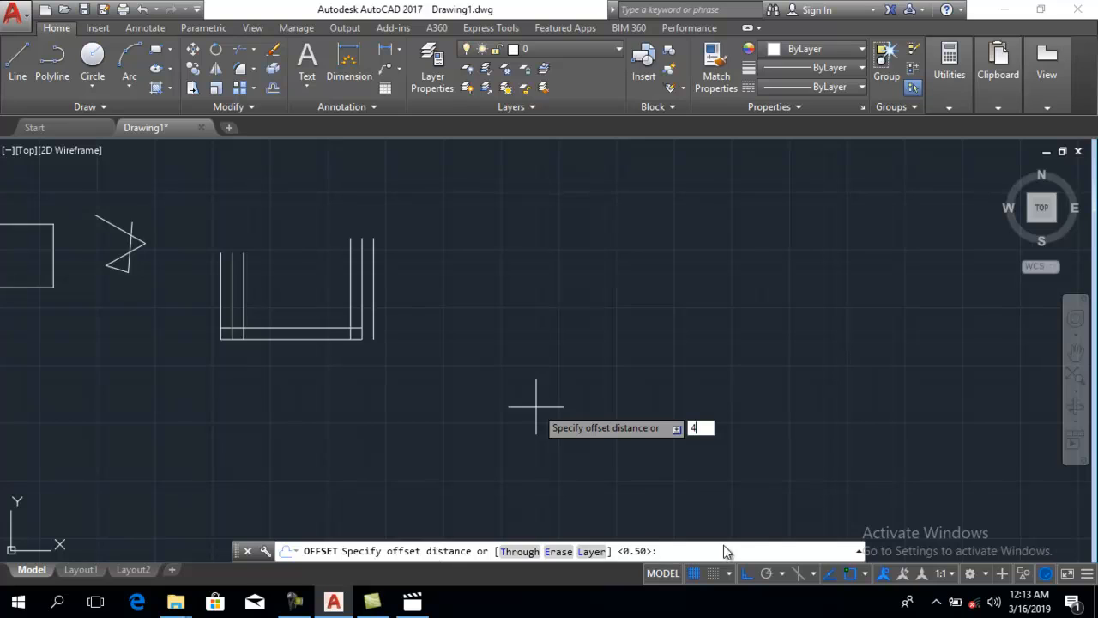
key(Return)
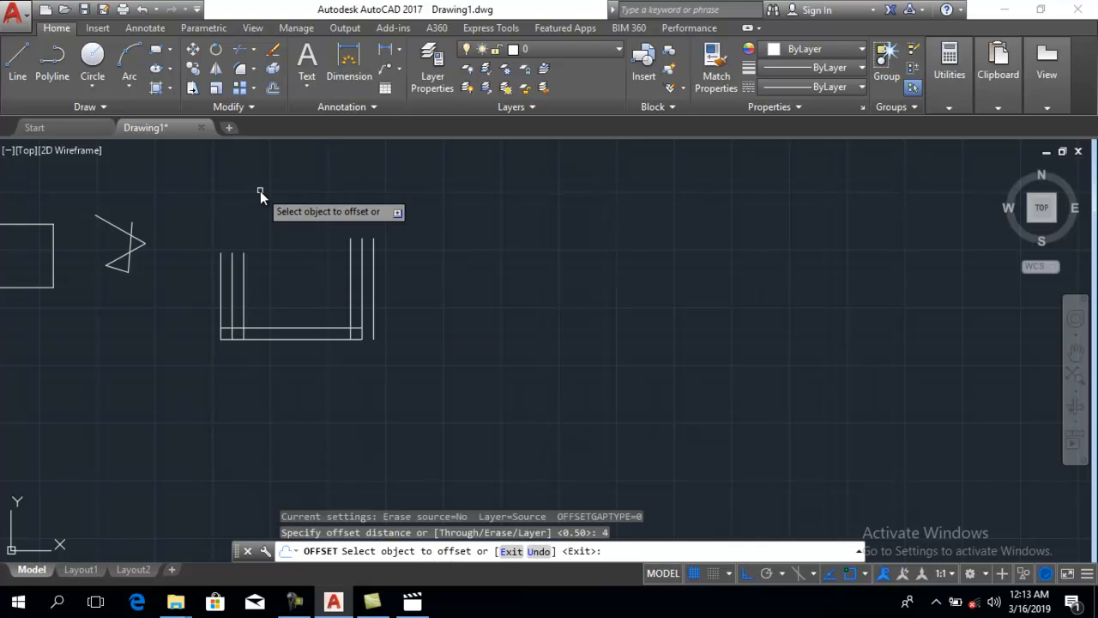
click(375, 300)
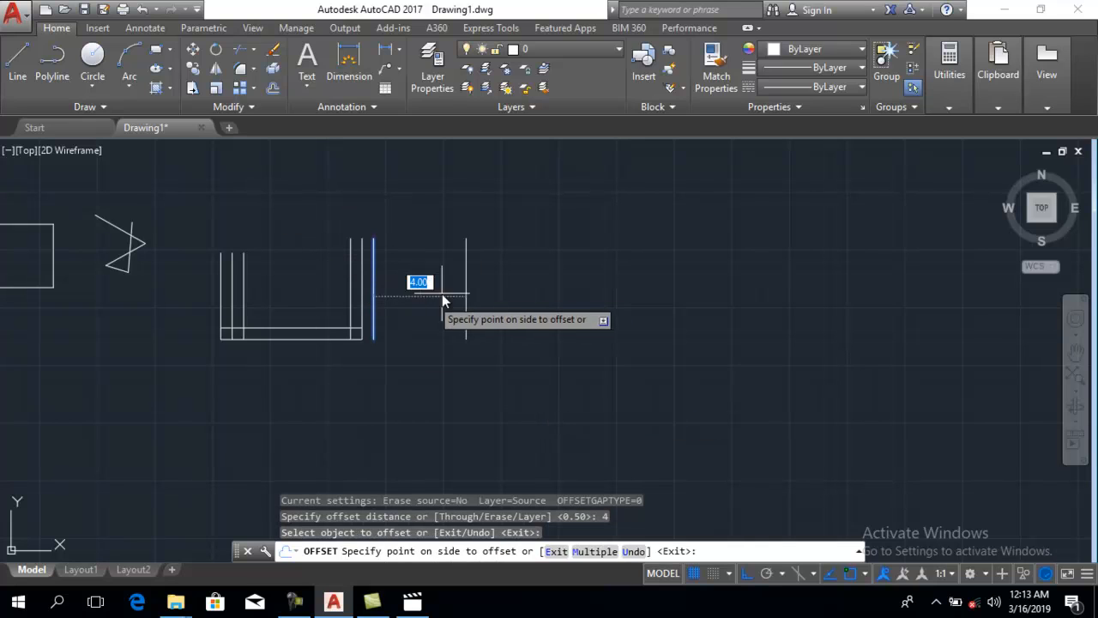
click(575, 294)
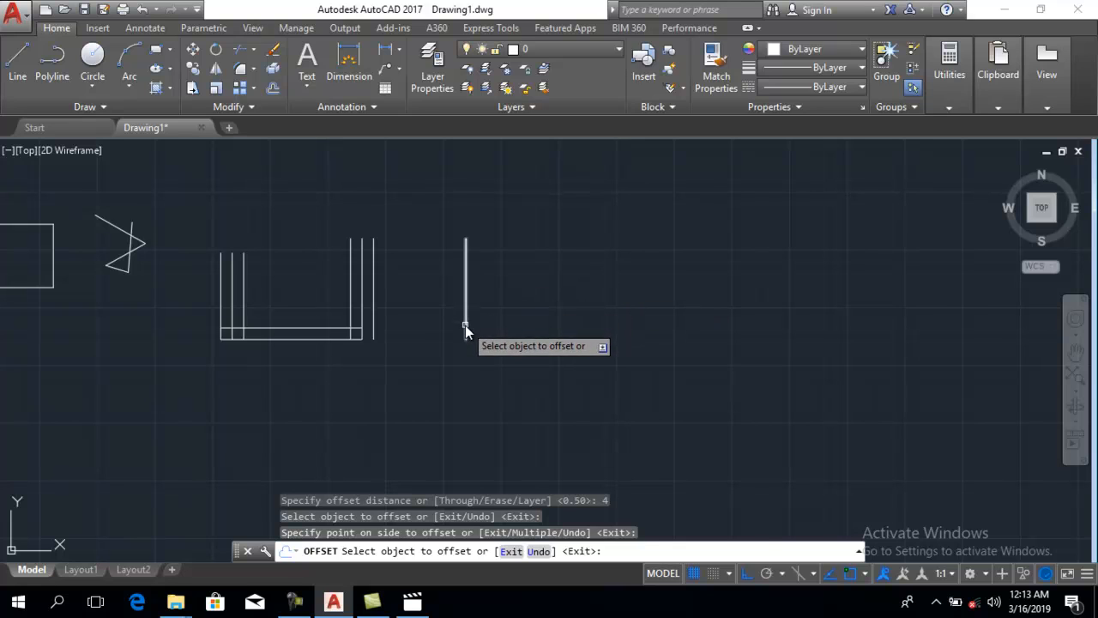
click(465, 325)
click(546, 311)
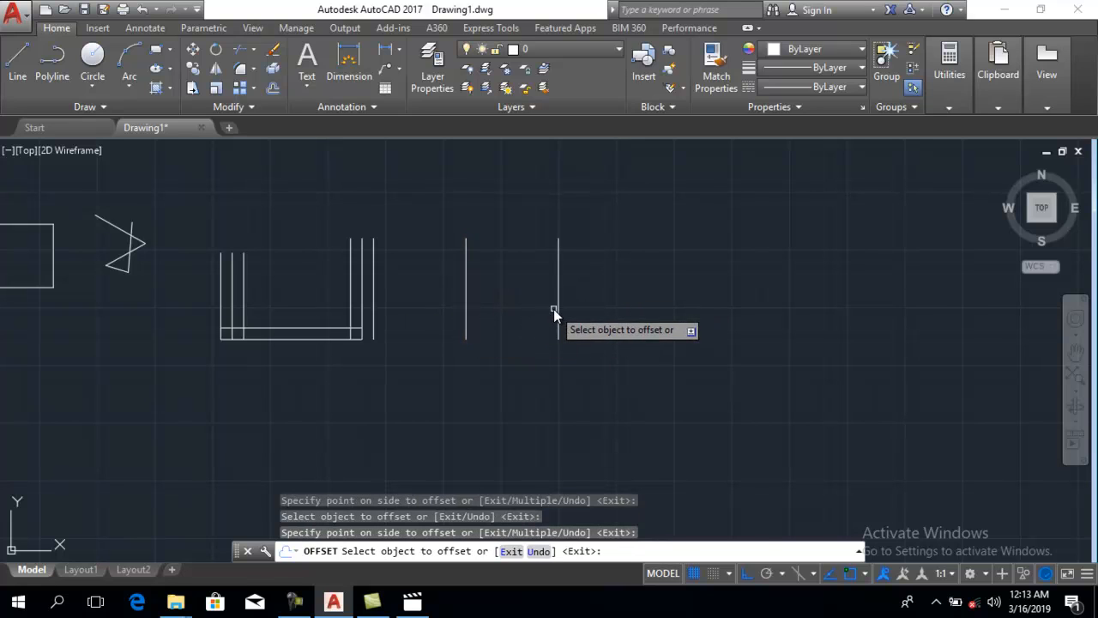
click(558, 309)
click(638, 305)
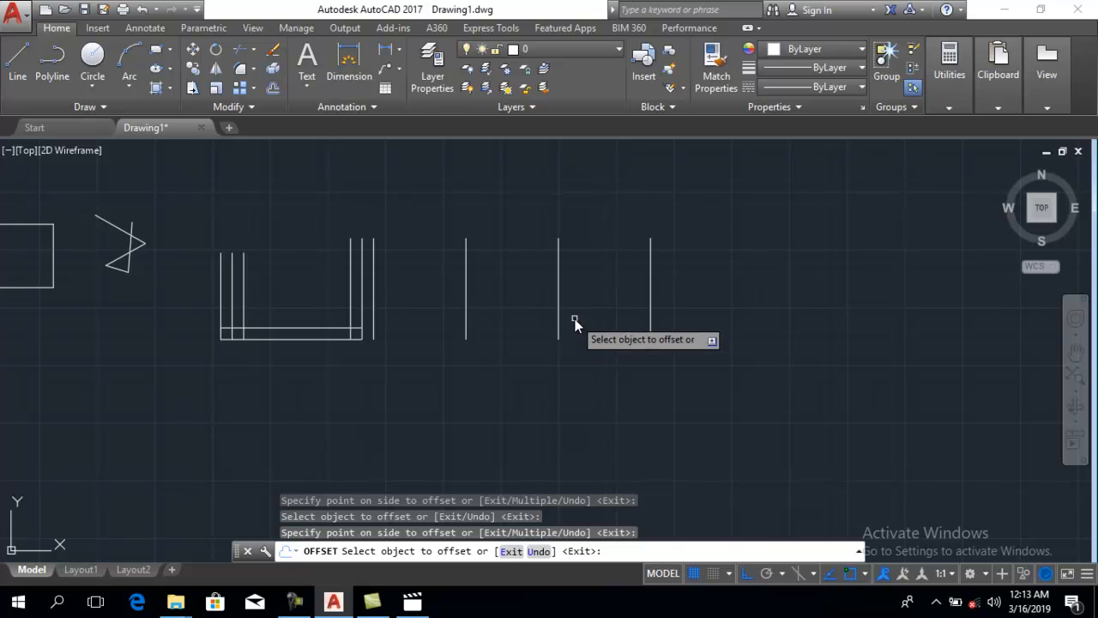
Offset the U shape's bottom horizontal line downward by the same distance of 4.
click(292, 339)
click(293, 400)
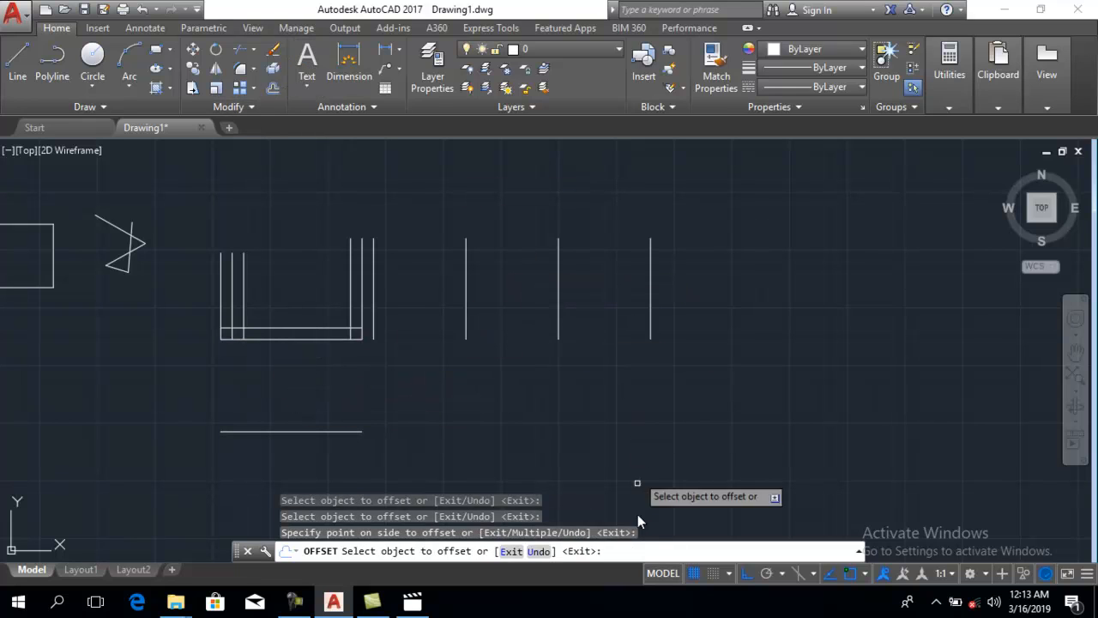
click(294, 601)
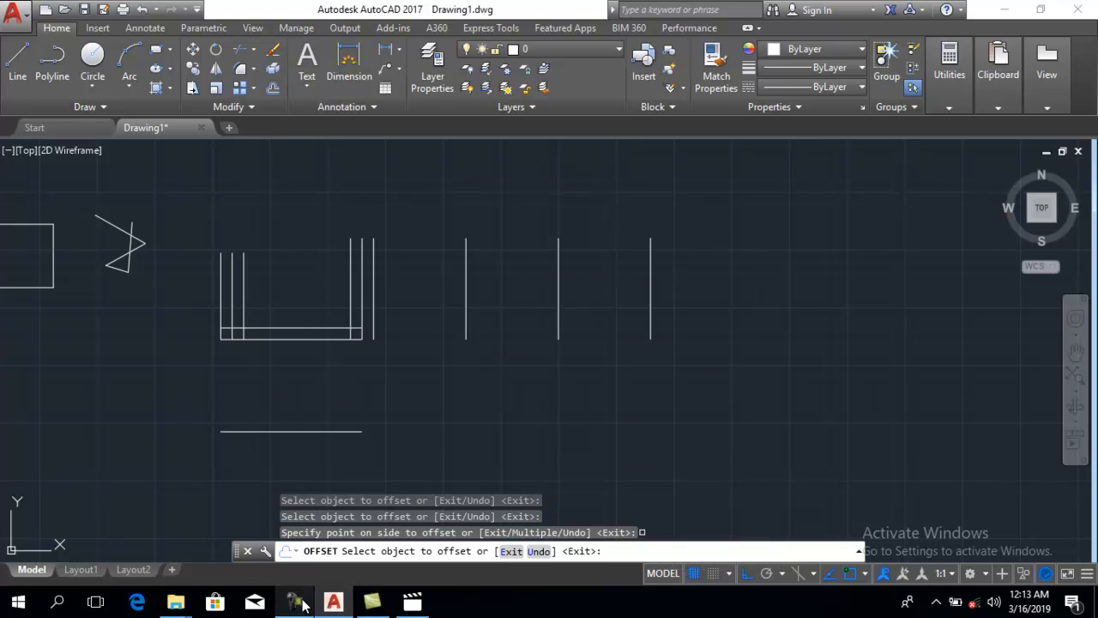